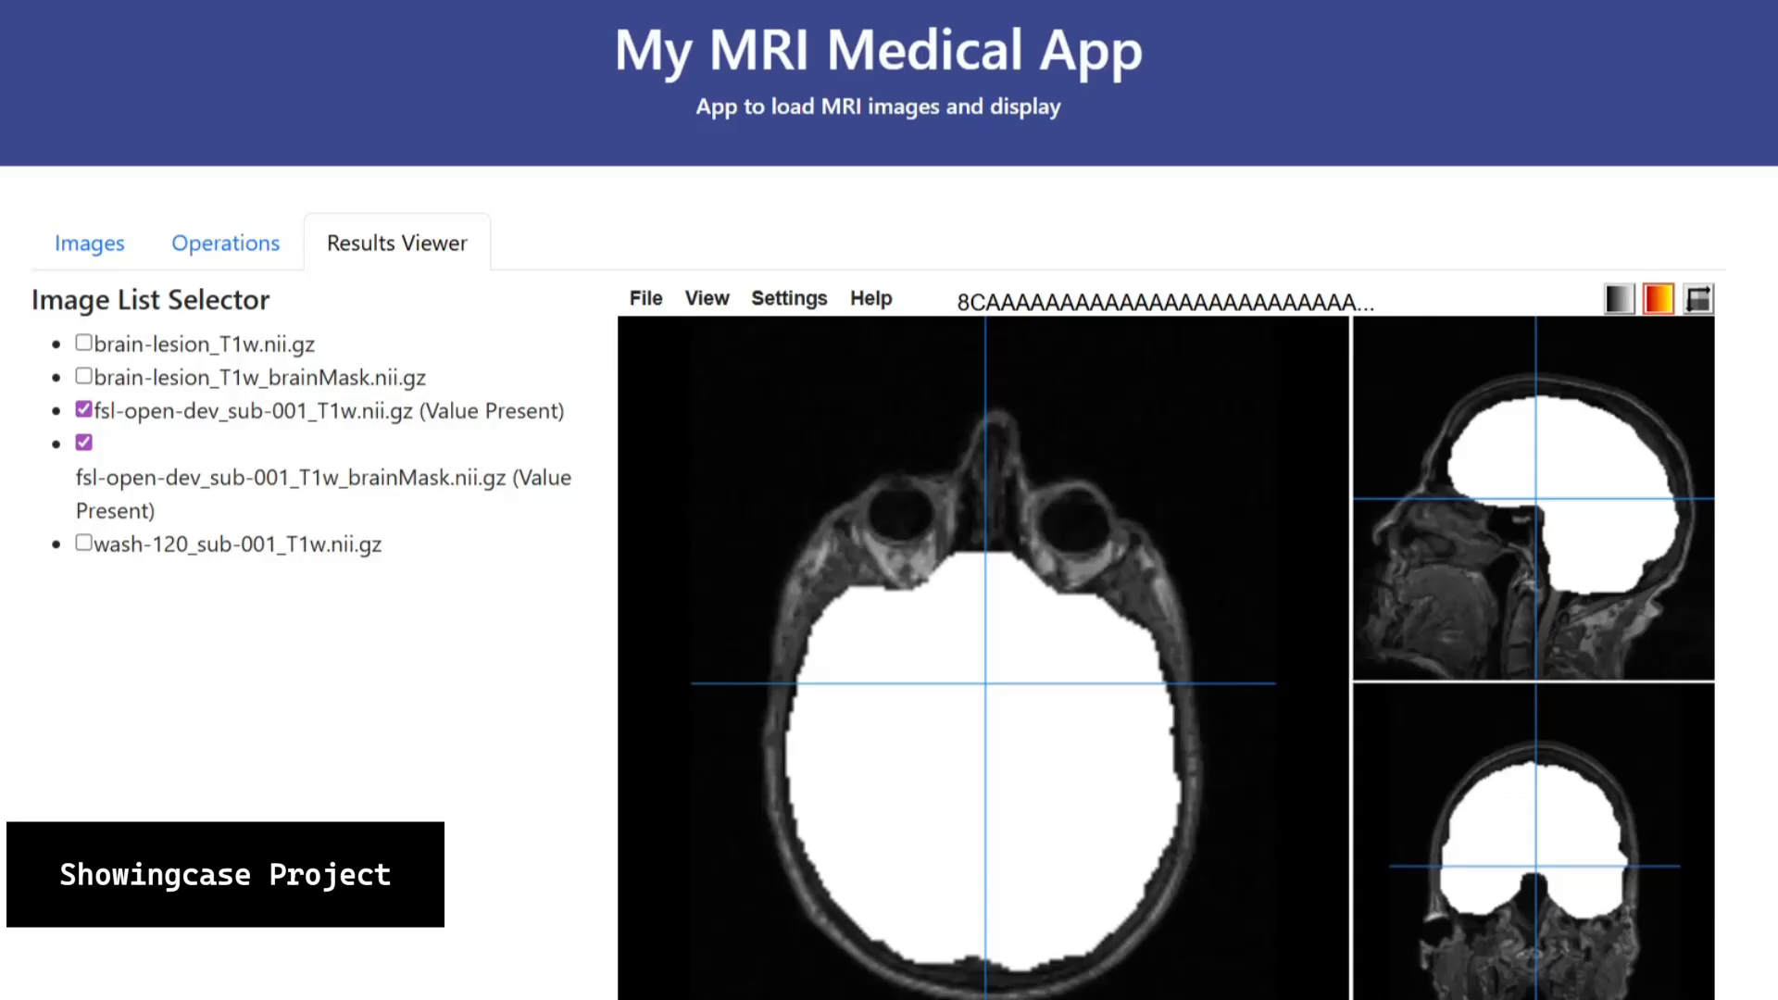
# - Review the uploaded MRI image list, the selectable input images and the available processing operations
pyautogui.click(109, 260)
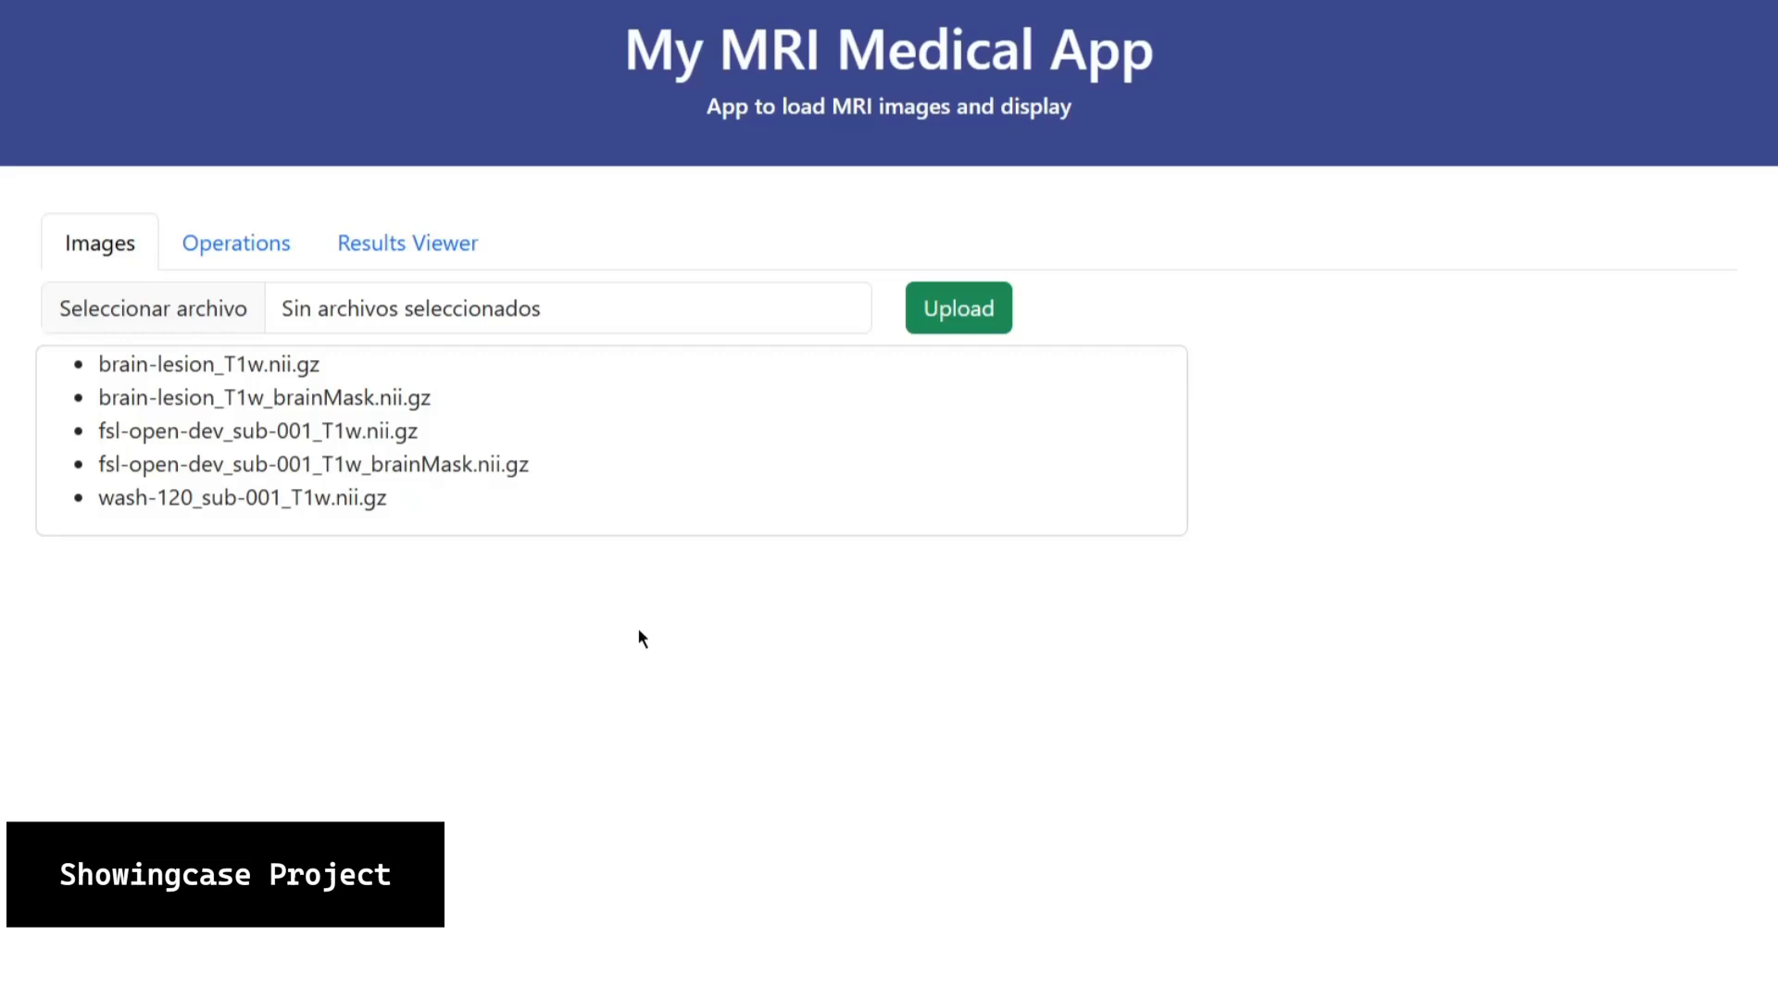
pyautogui.click(245, 244)
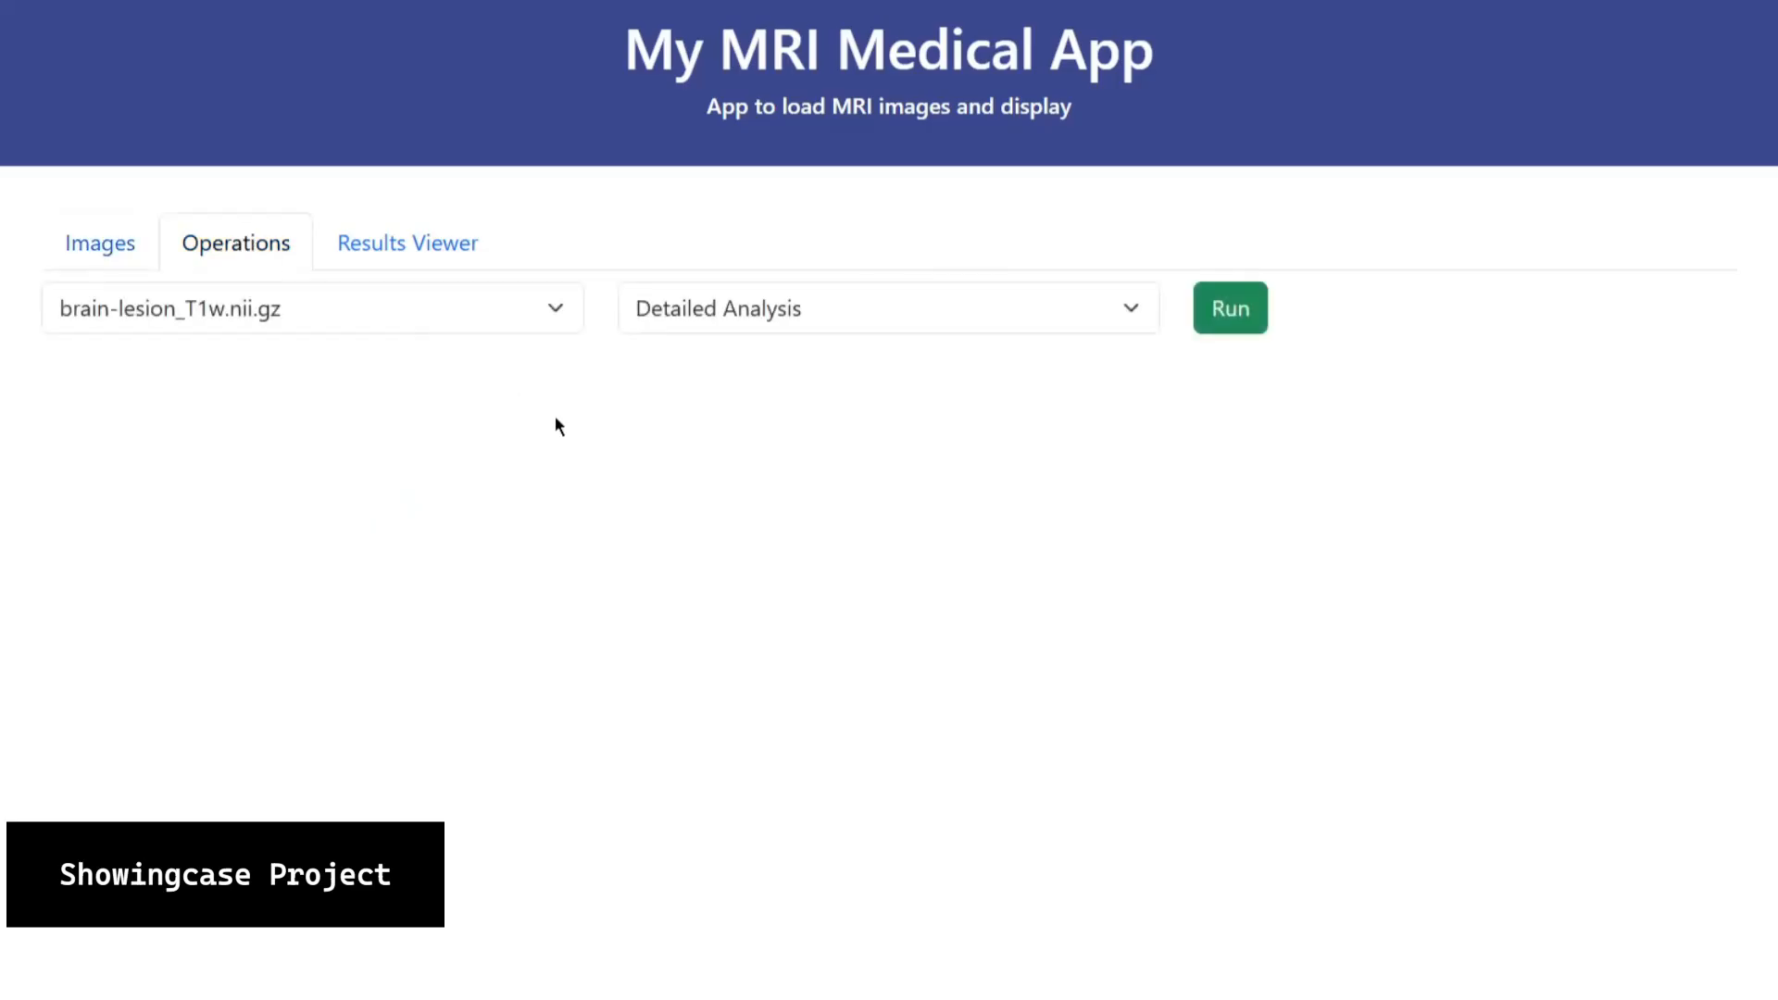
pyautogui.click(560, 308)
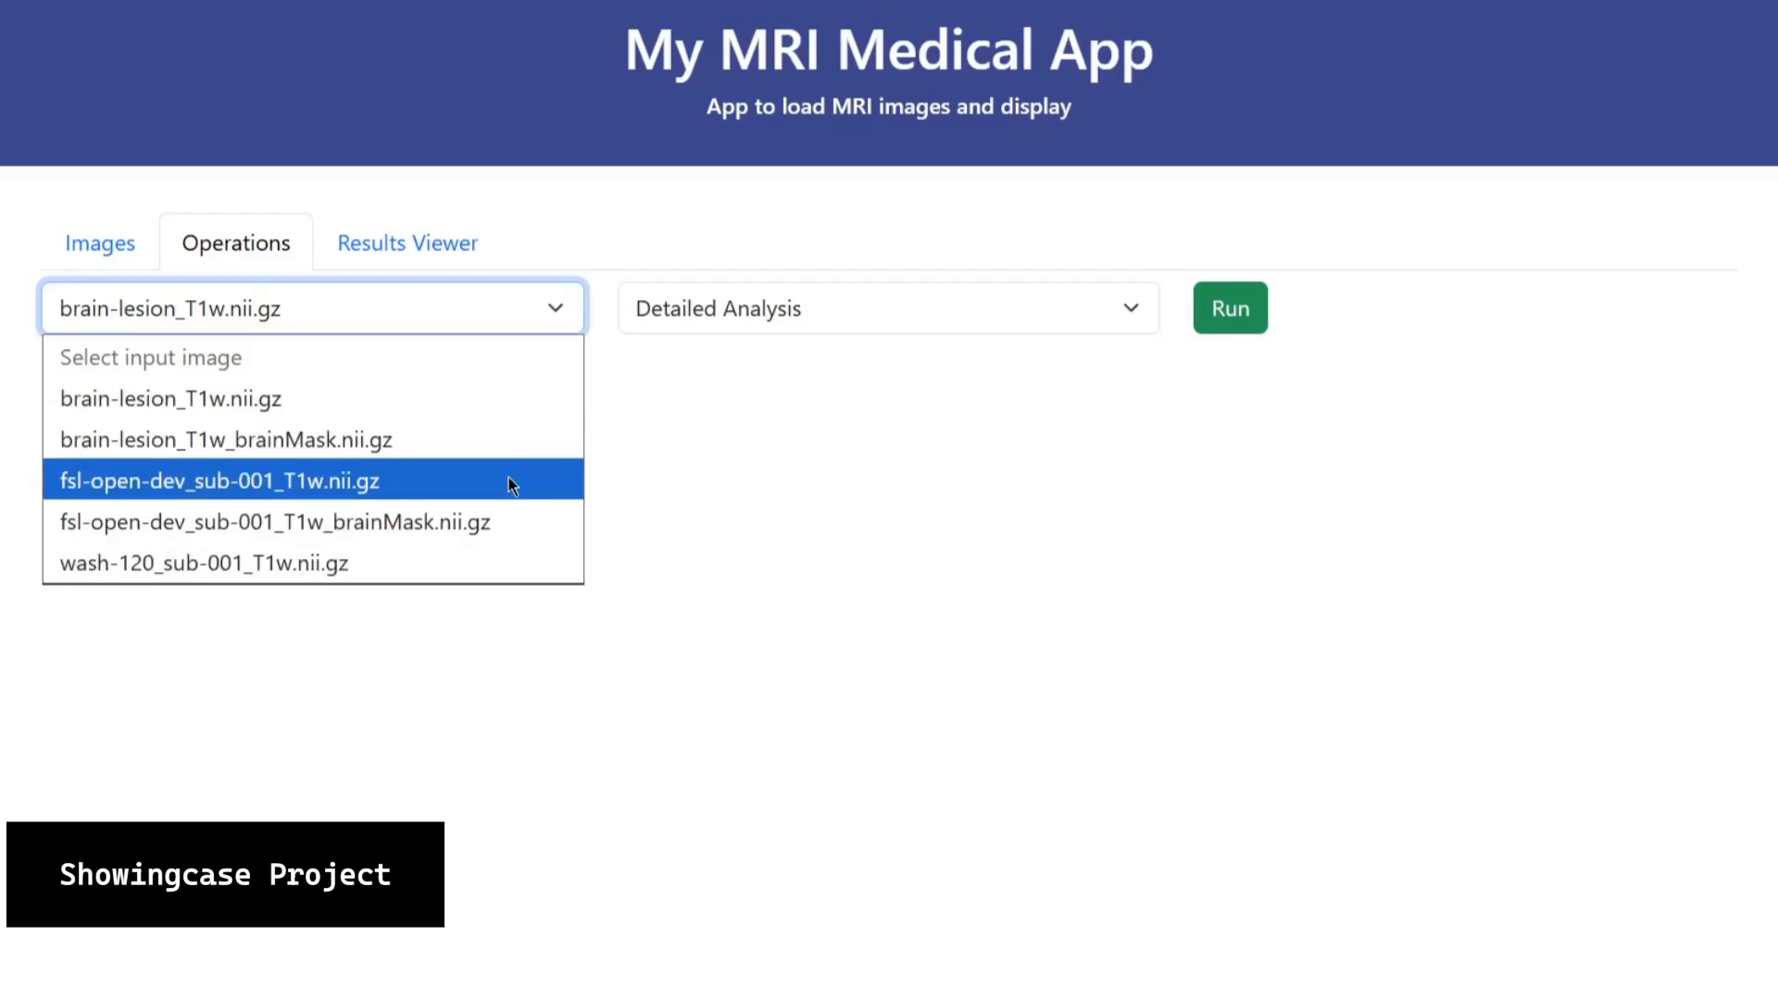
pyautogui.click(683, 427)
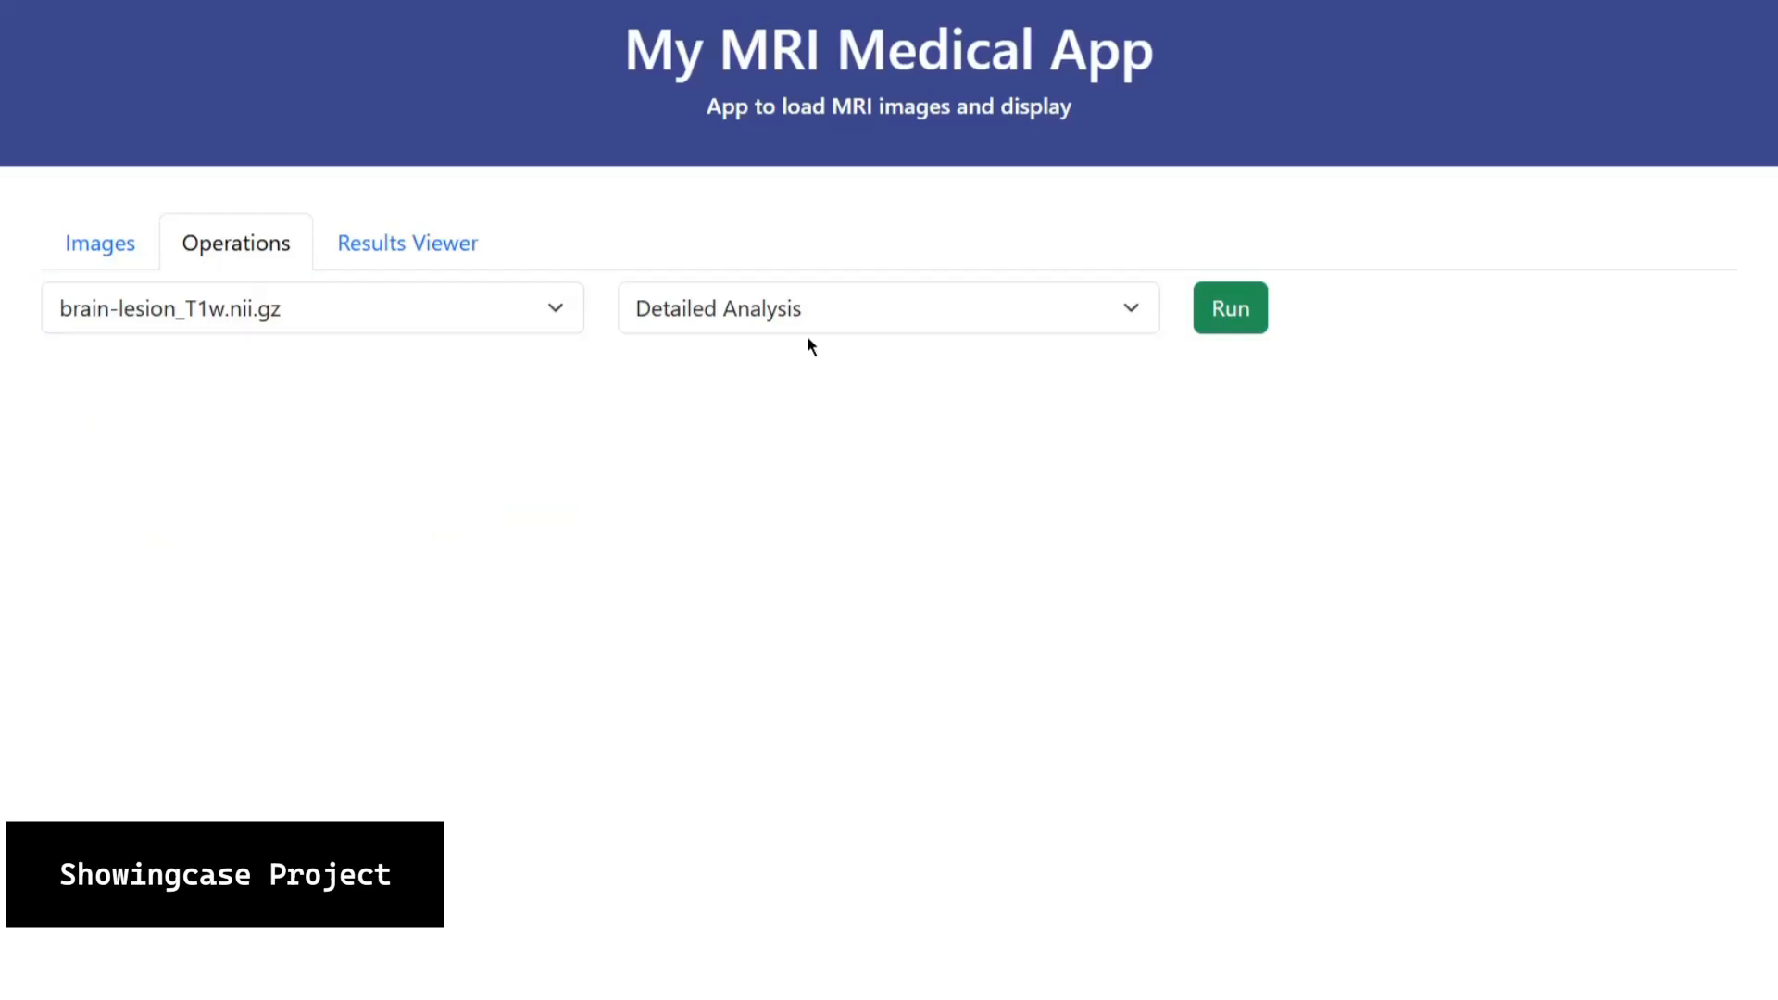
pyautogui.click(834, 314)
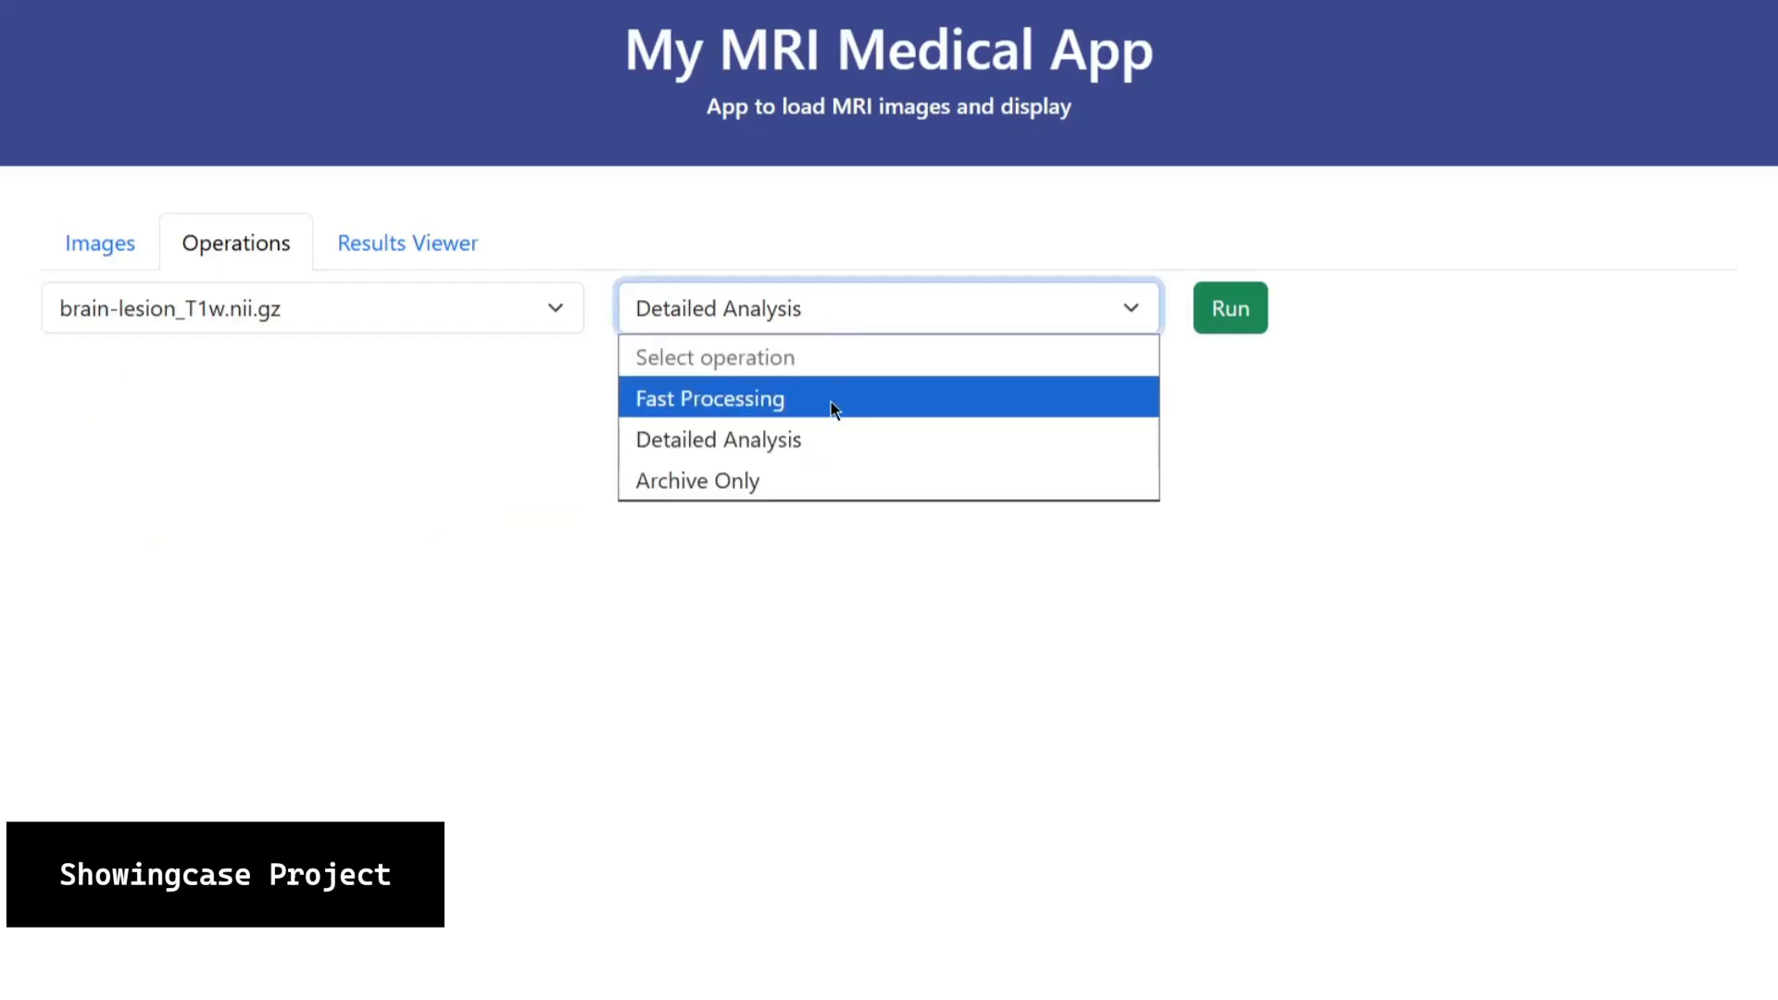
pyautogui.click(582, 368)
pyautogui.click(741, 313)
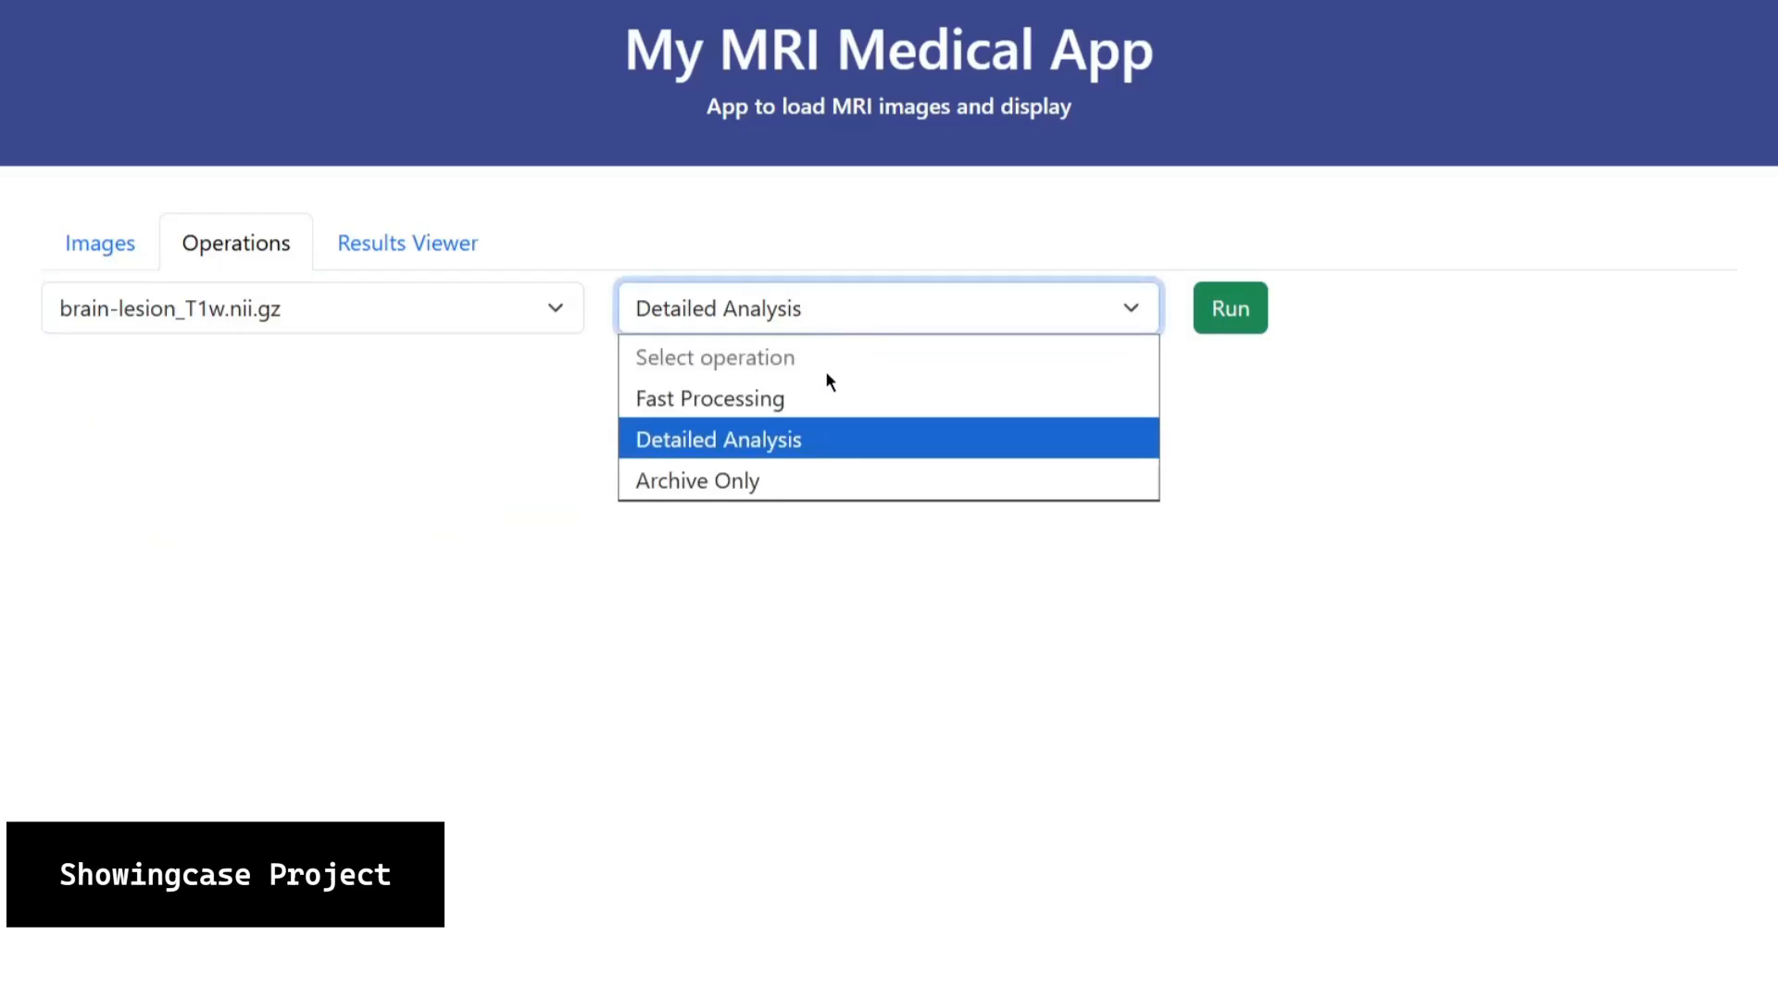
pyautogui.click(645, 339)
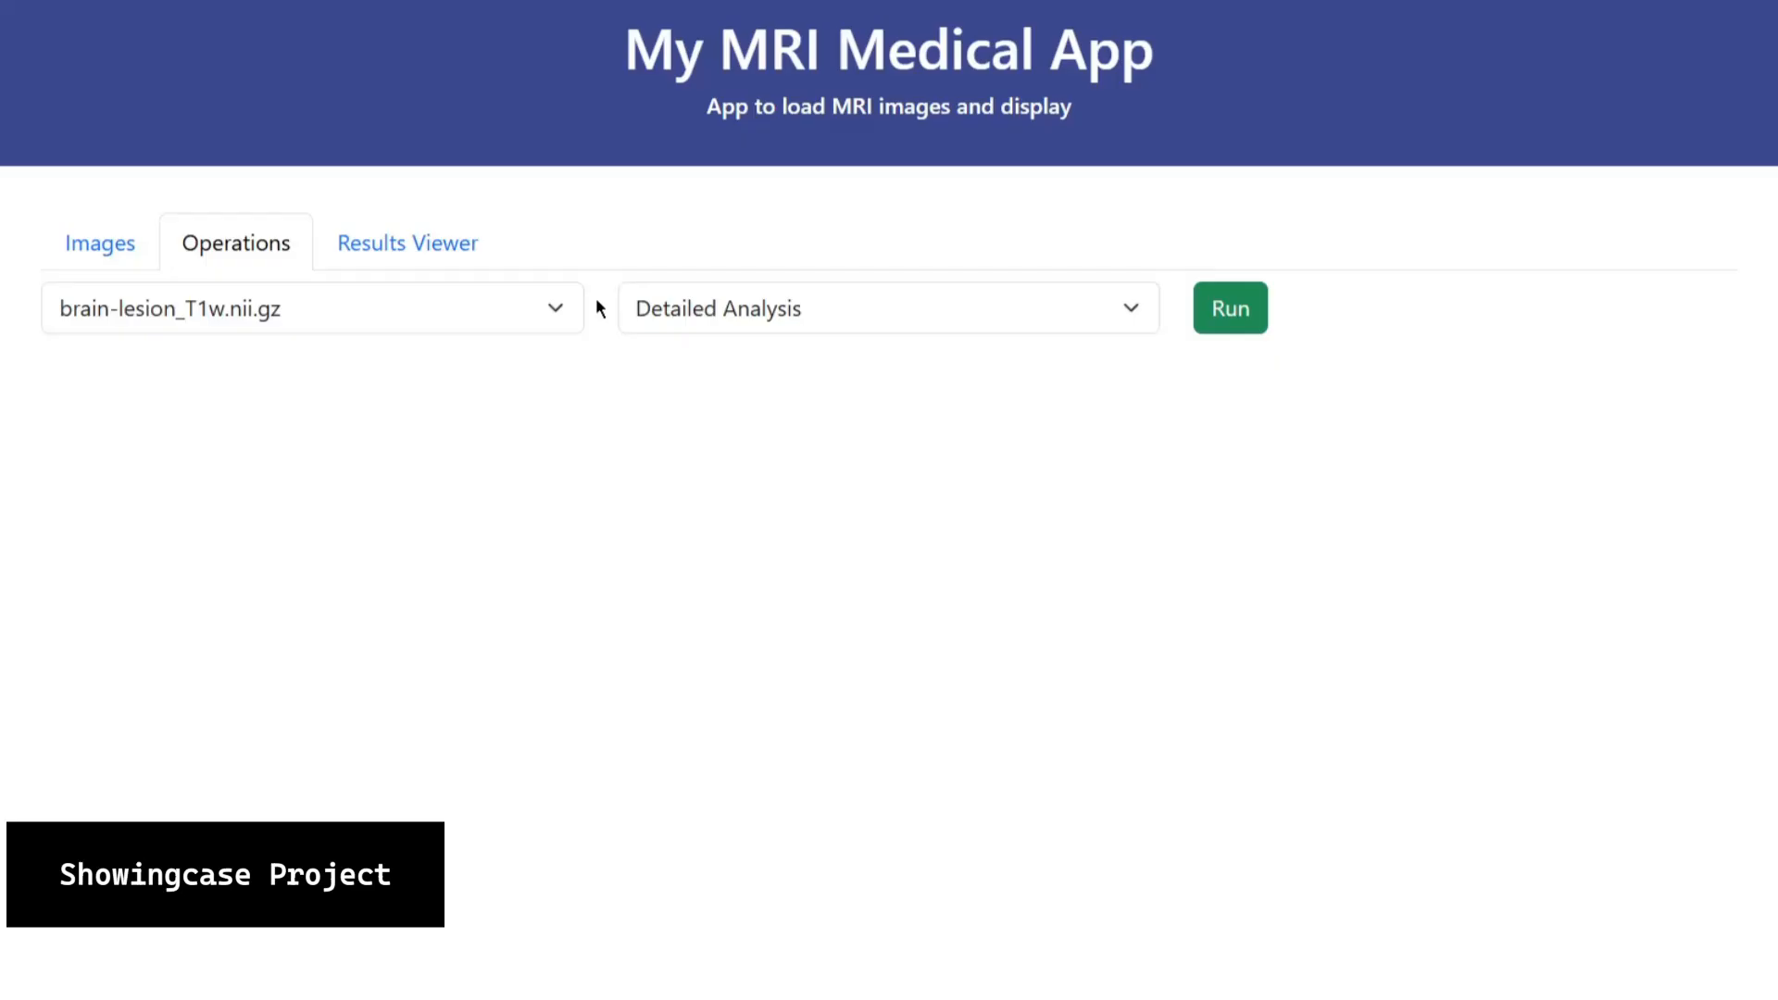
pyautogui.click(495, 314)
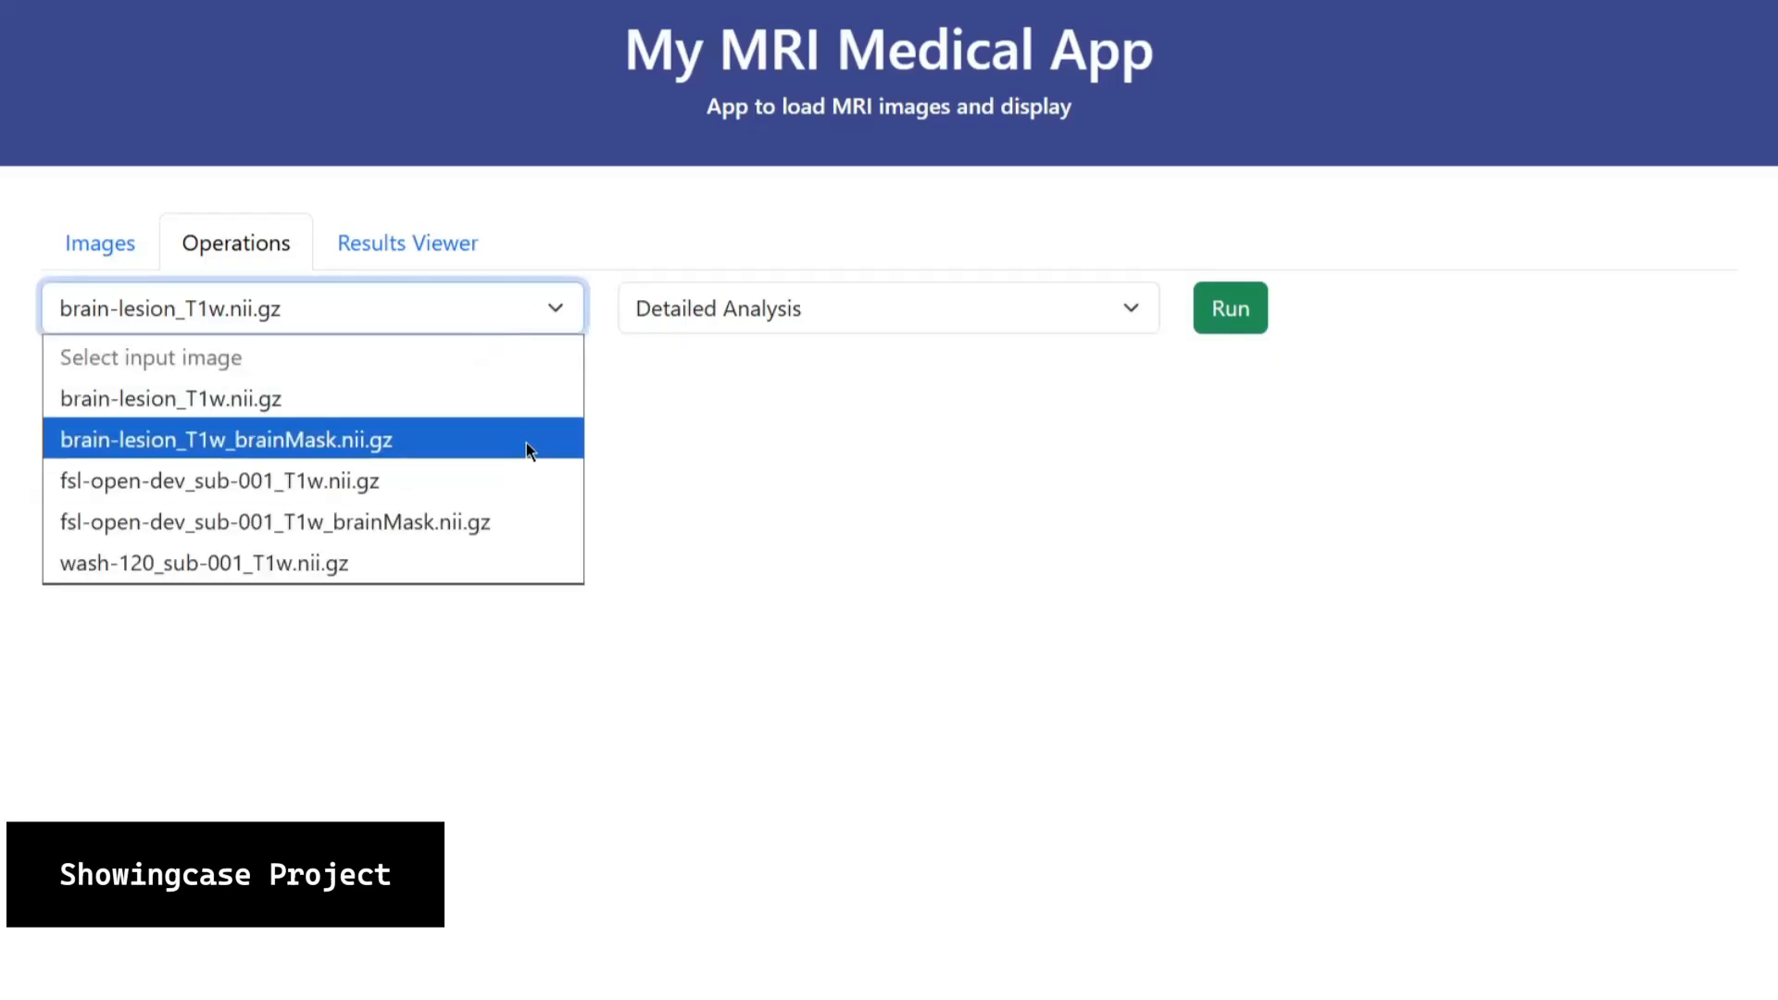
pyautogui.click(679, 448)
# - Run Fast Processing on the input image wash-120_sub-001_T1w.nii.gz
pyautogui.click(543, 330)
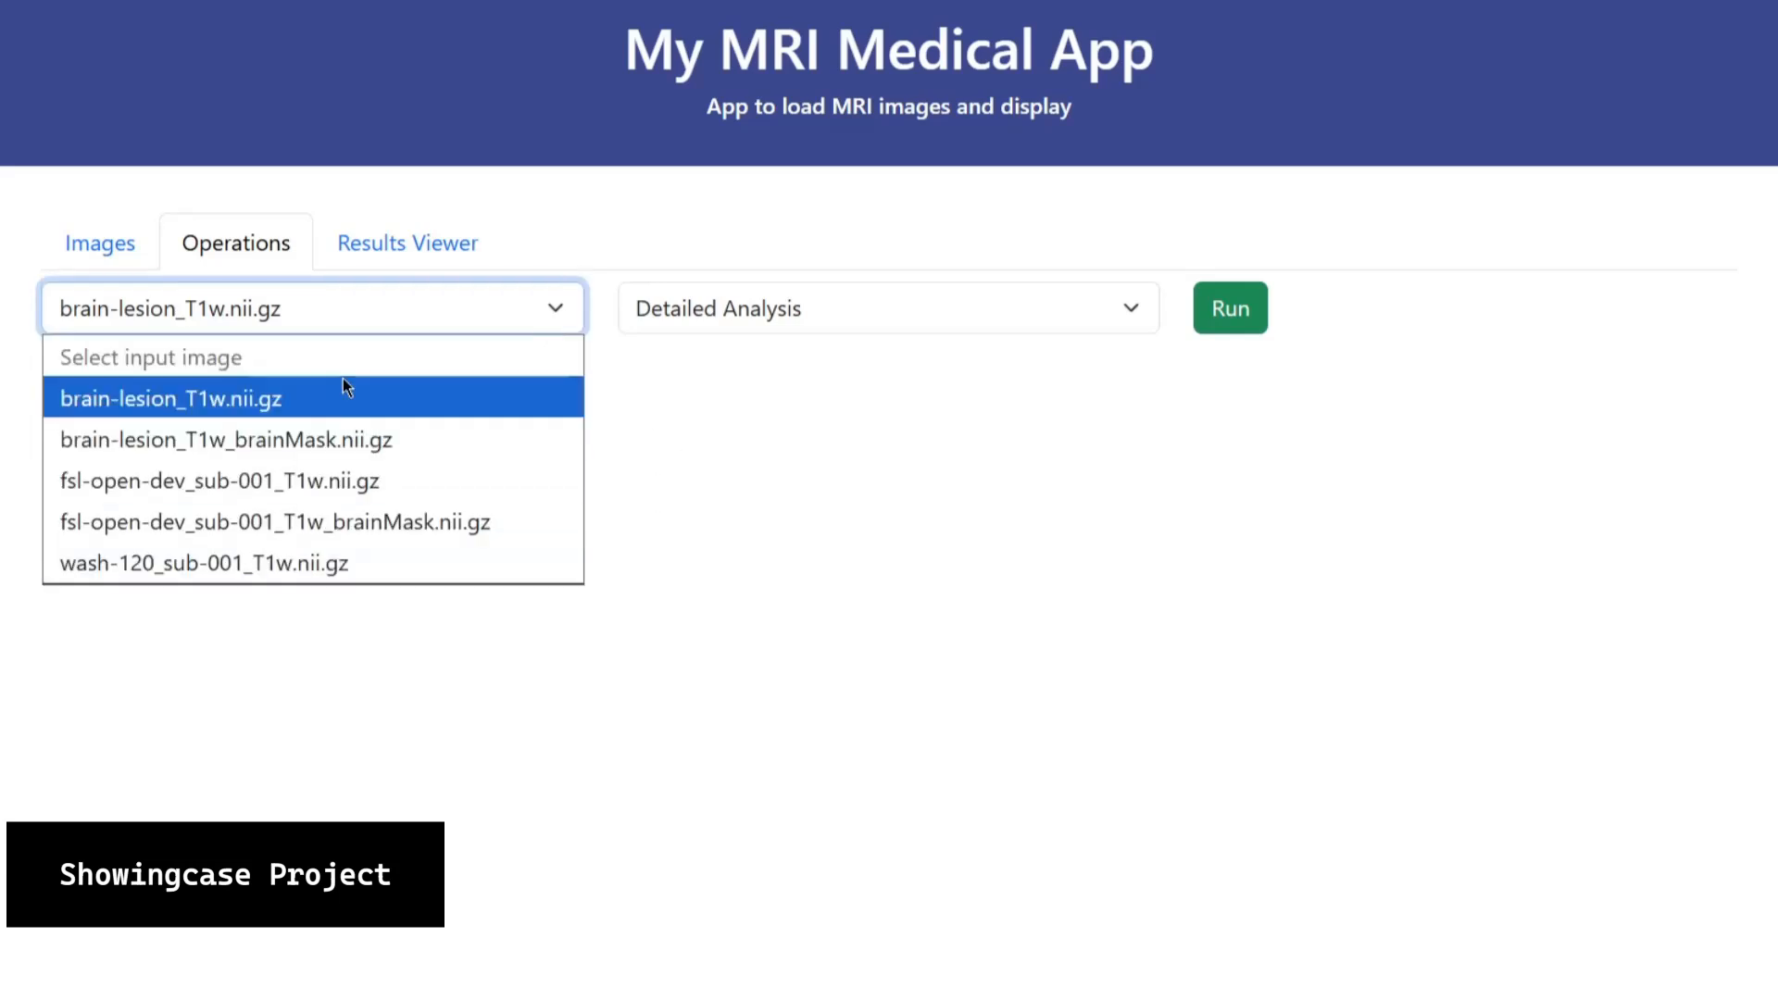
pyautogui.click(339, 563)
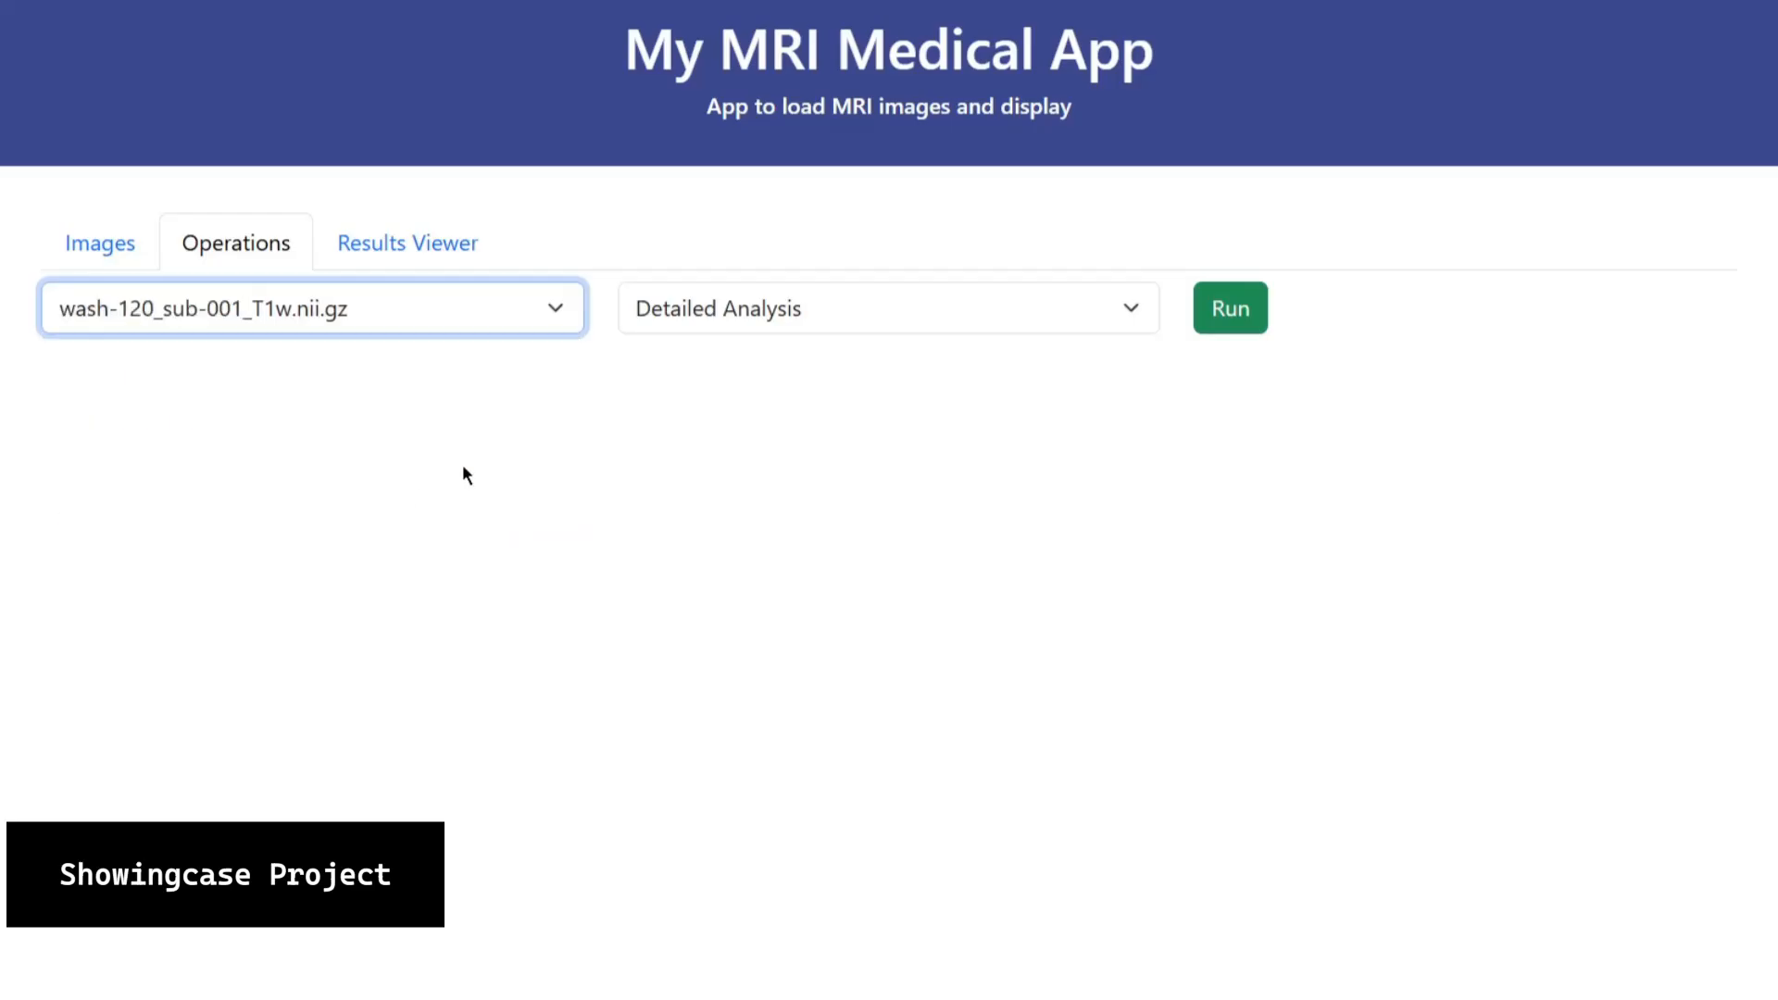
pyautogui.click(765, 308)
pyautogui.click(786, 397)
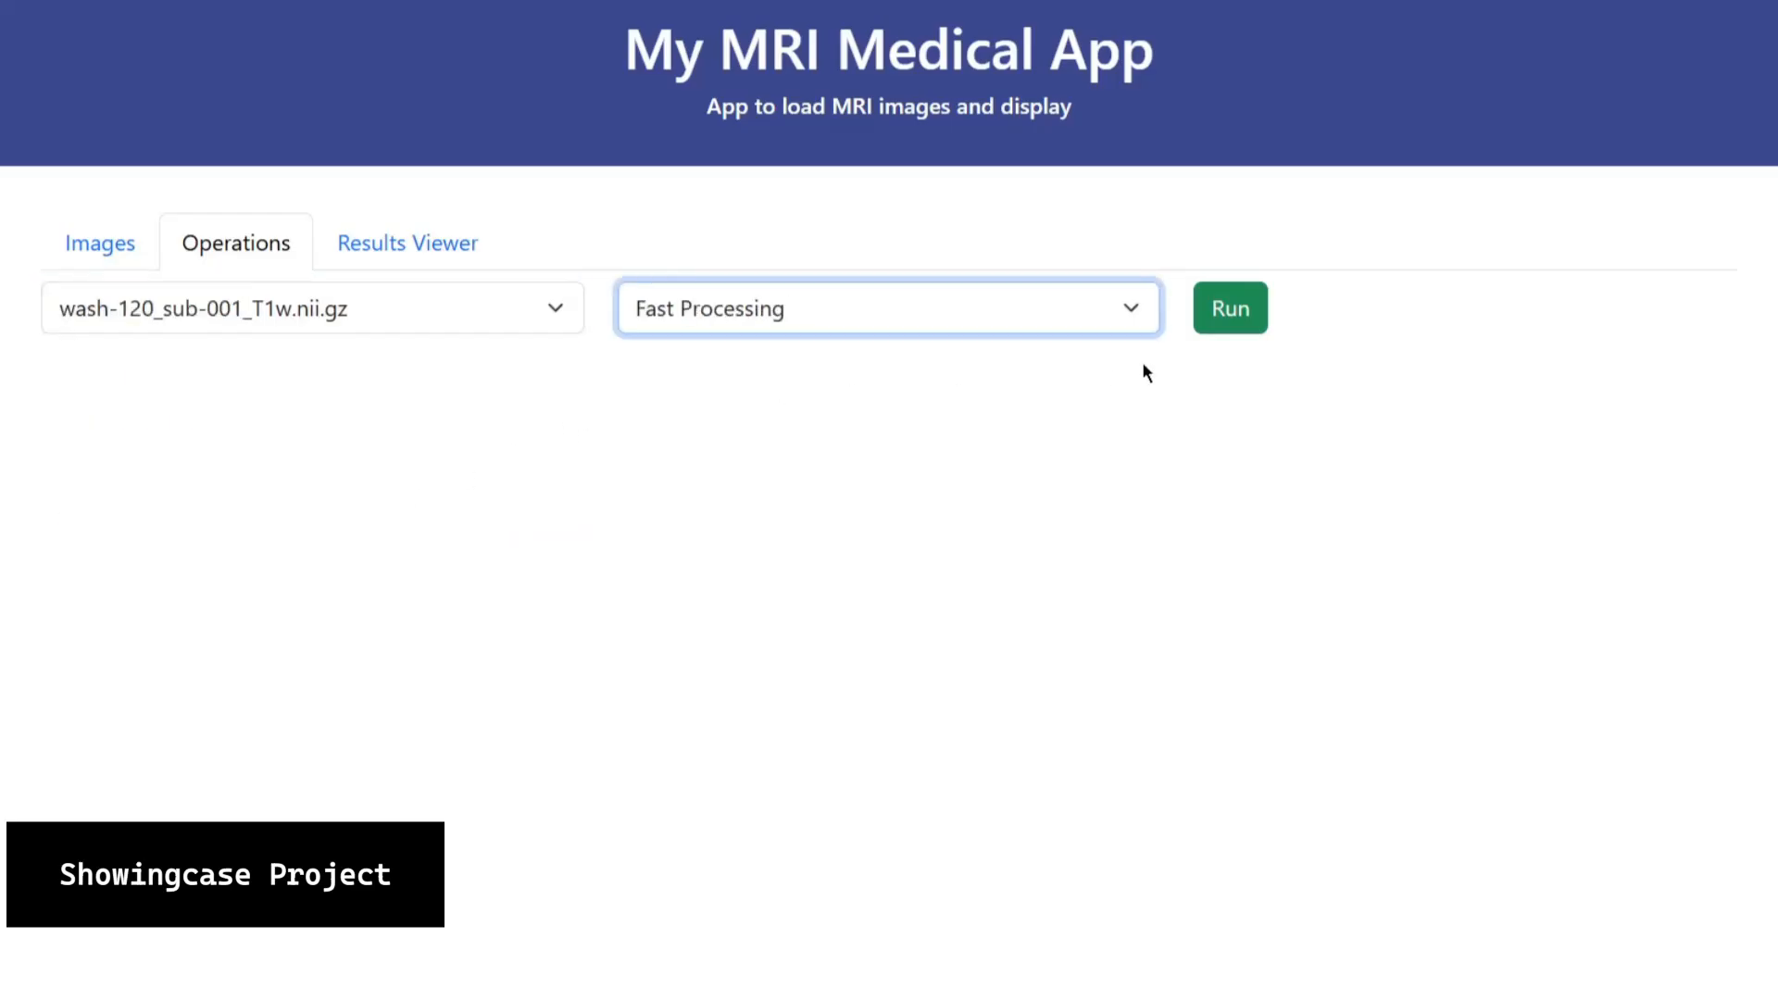
pyautogui.click(1219, 330)
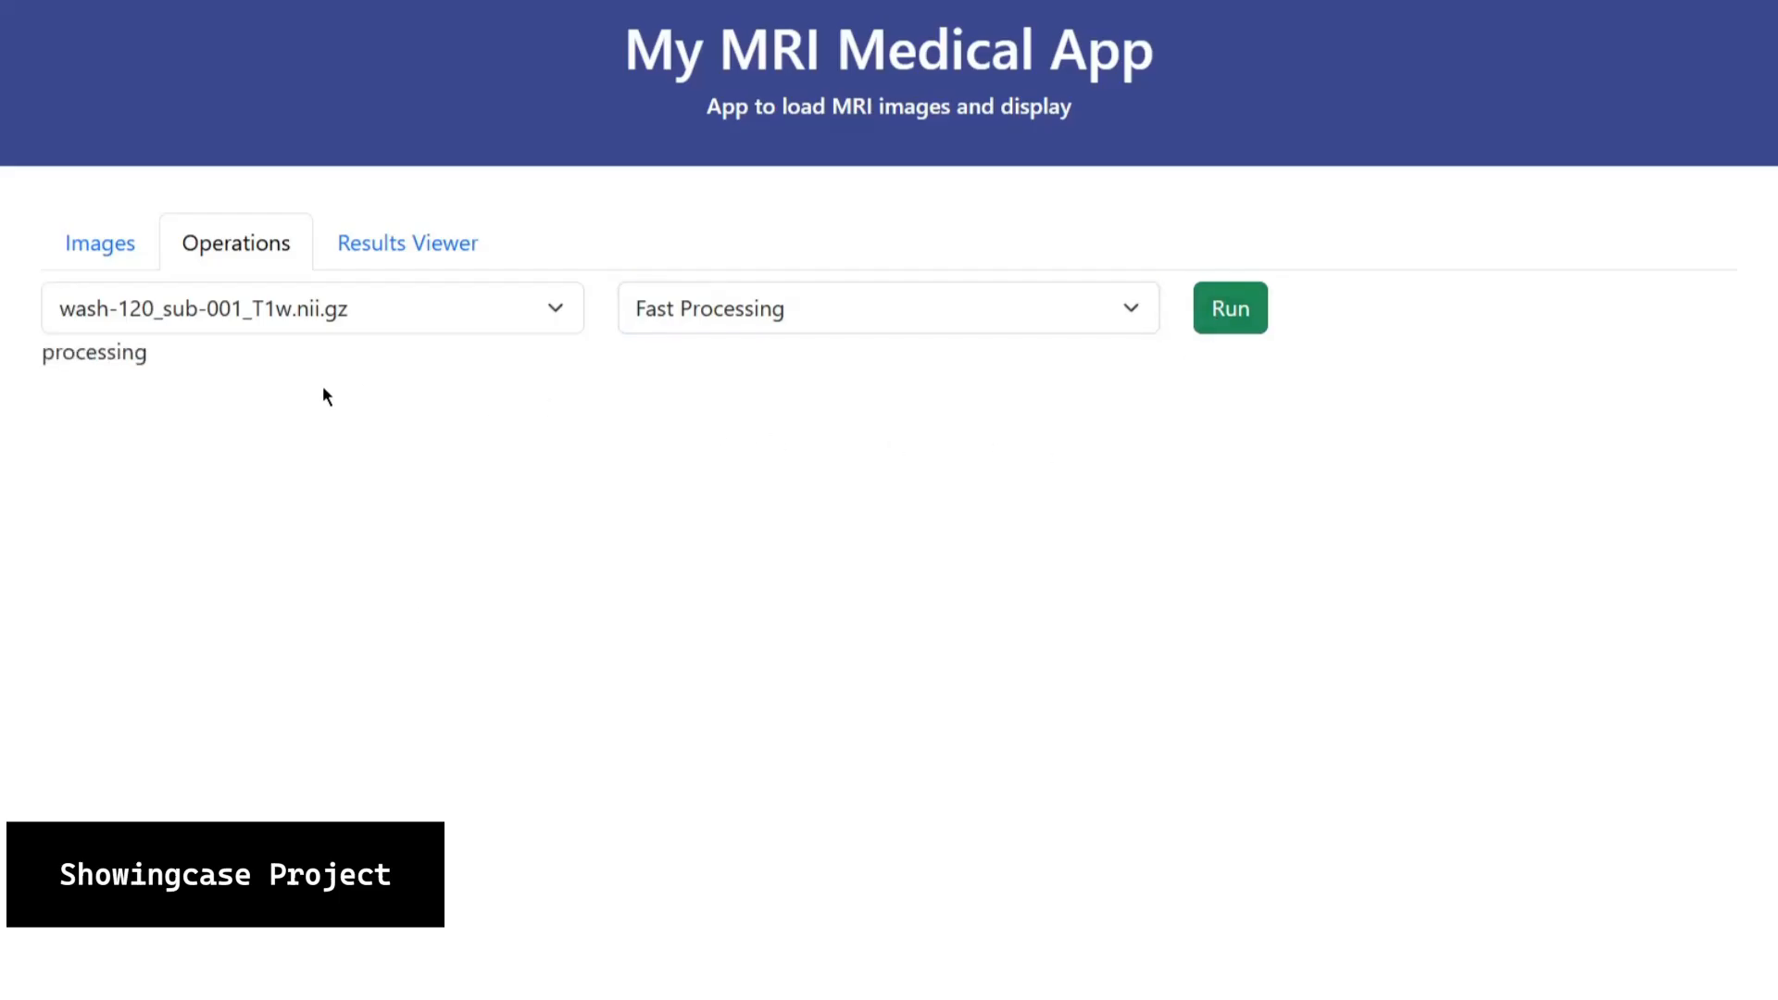
# - Follow the backend's processing log in the VS Code terminal, and return to the MRI web app to check the run's status
pyautogui.click(423, 999)
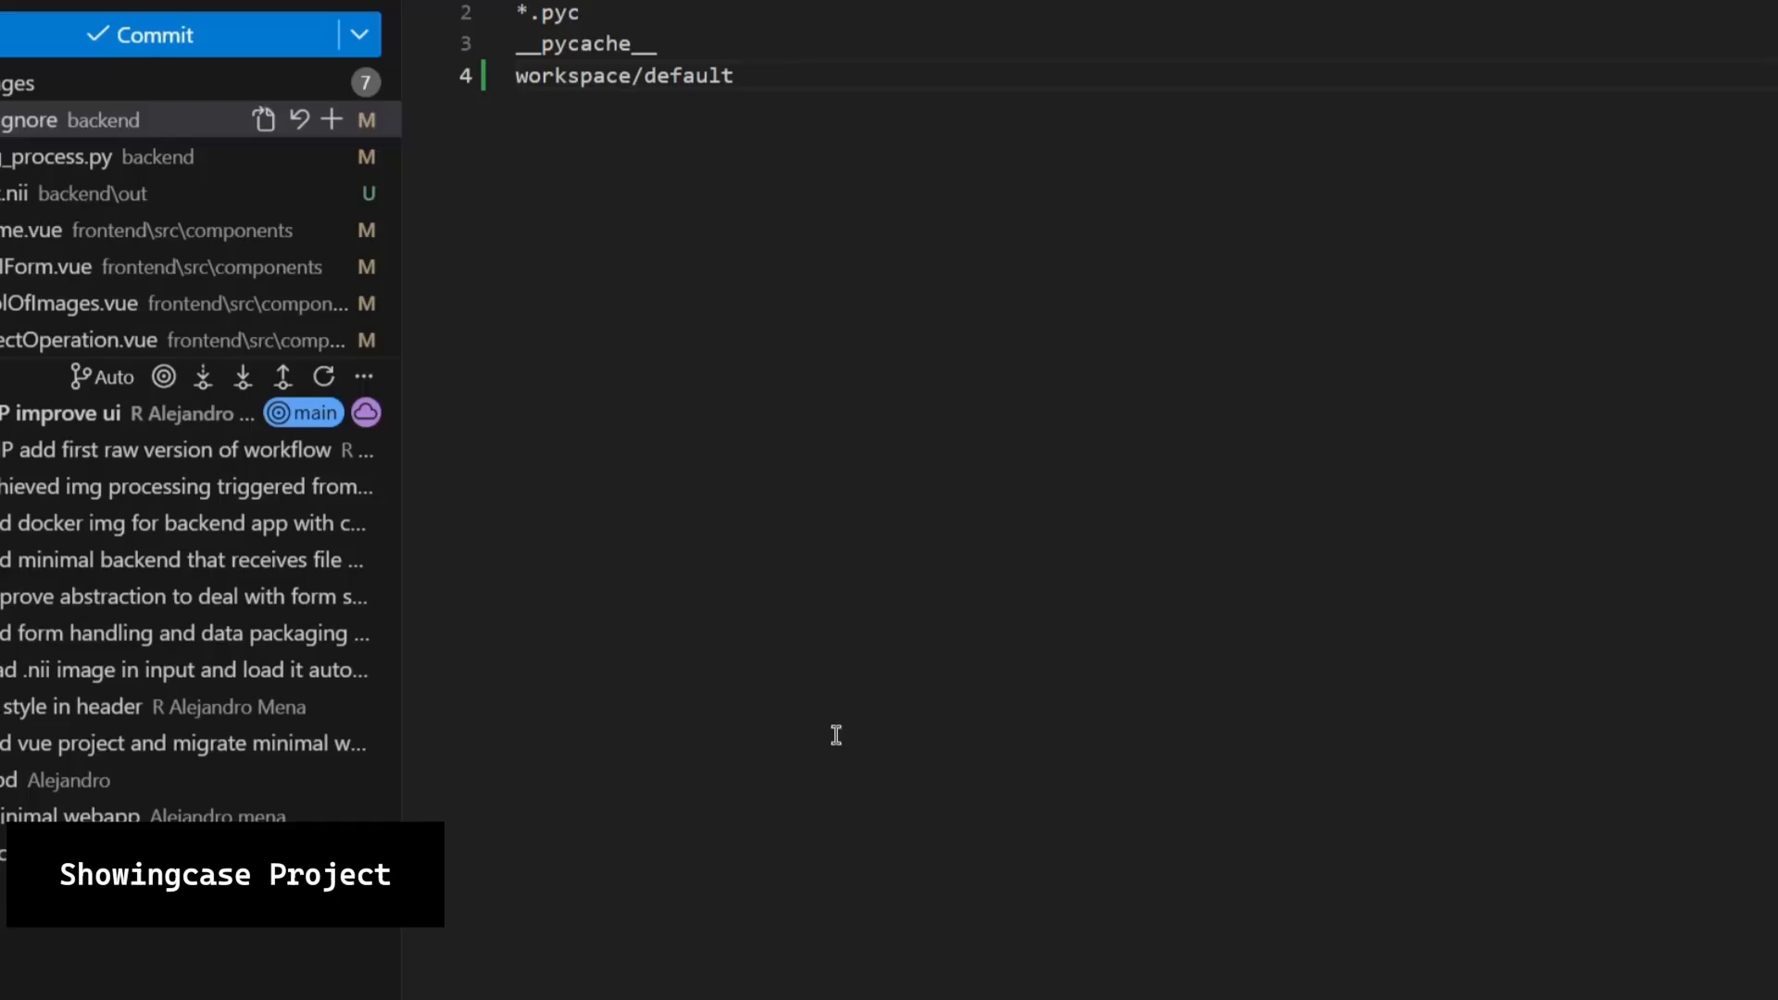
pyautogui.hotkey('ctrl', '`')
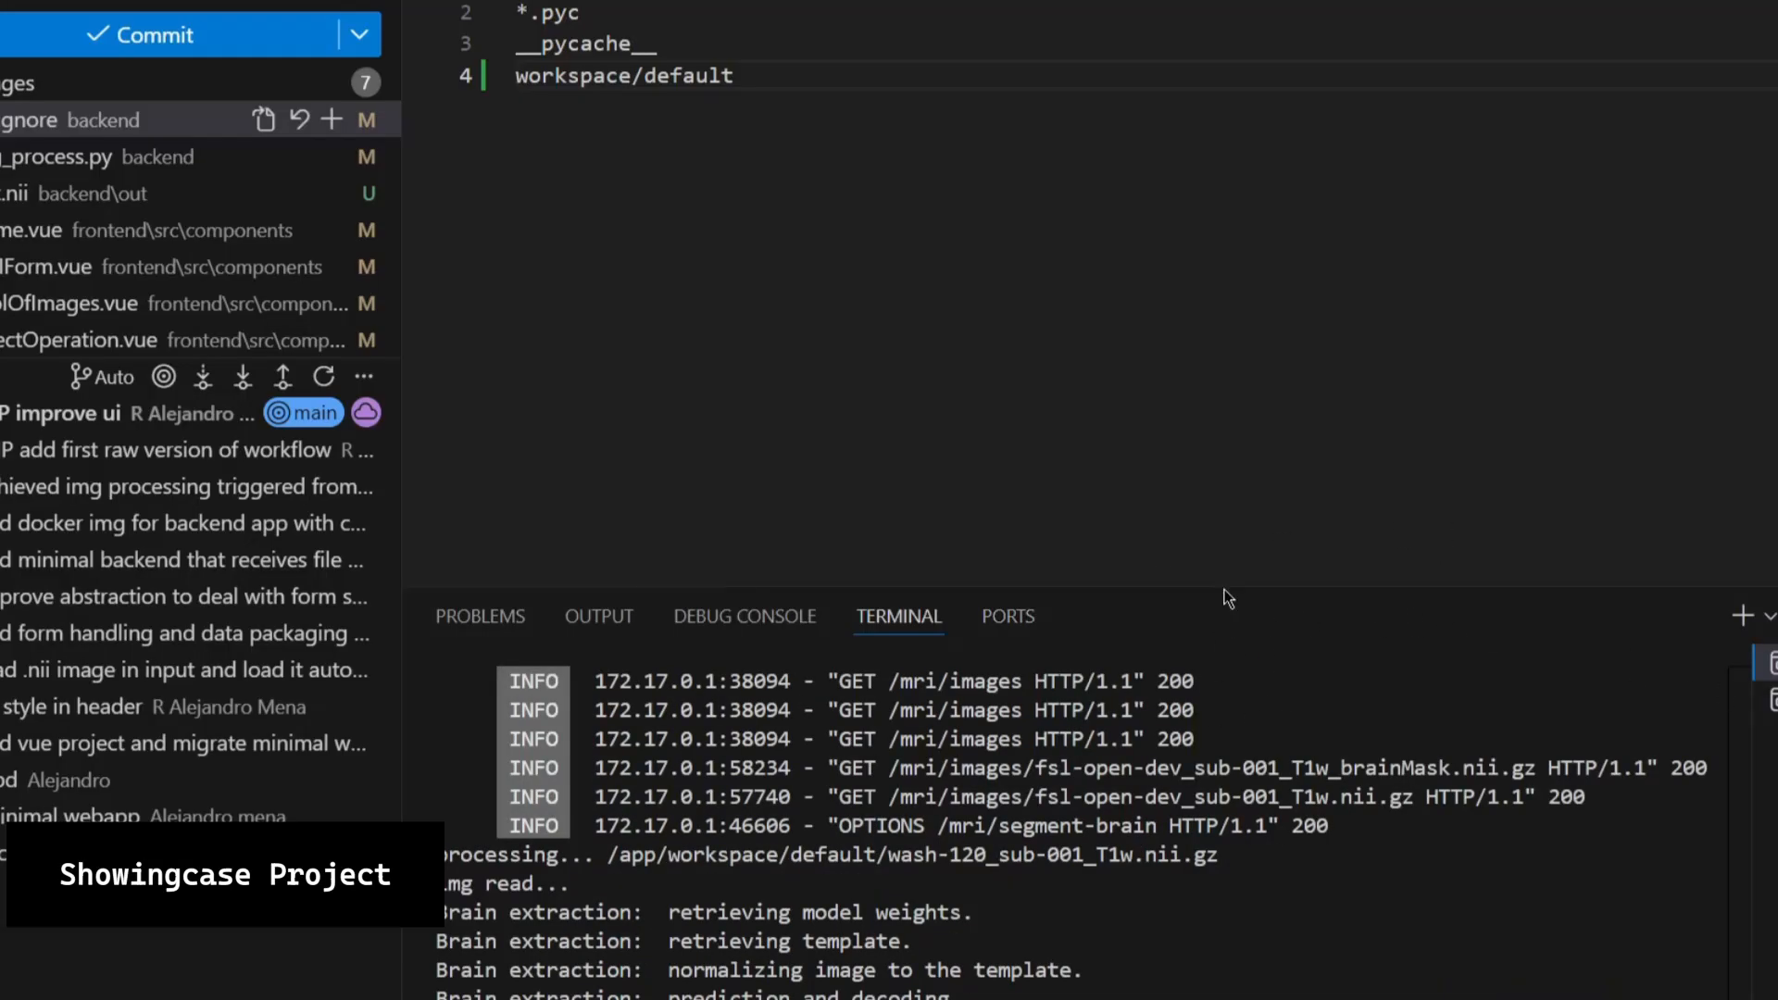
pyautogui.moveTo(1214, 585); pyautogui.dragTo(1229, 541)
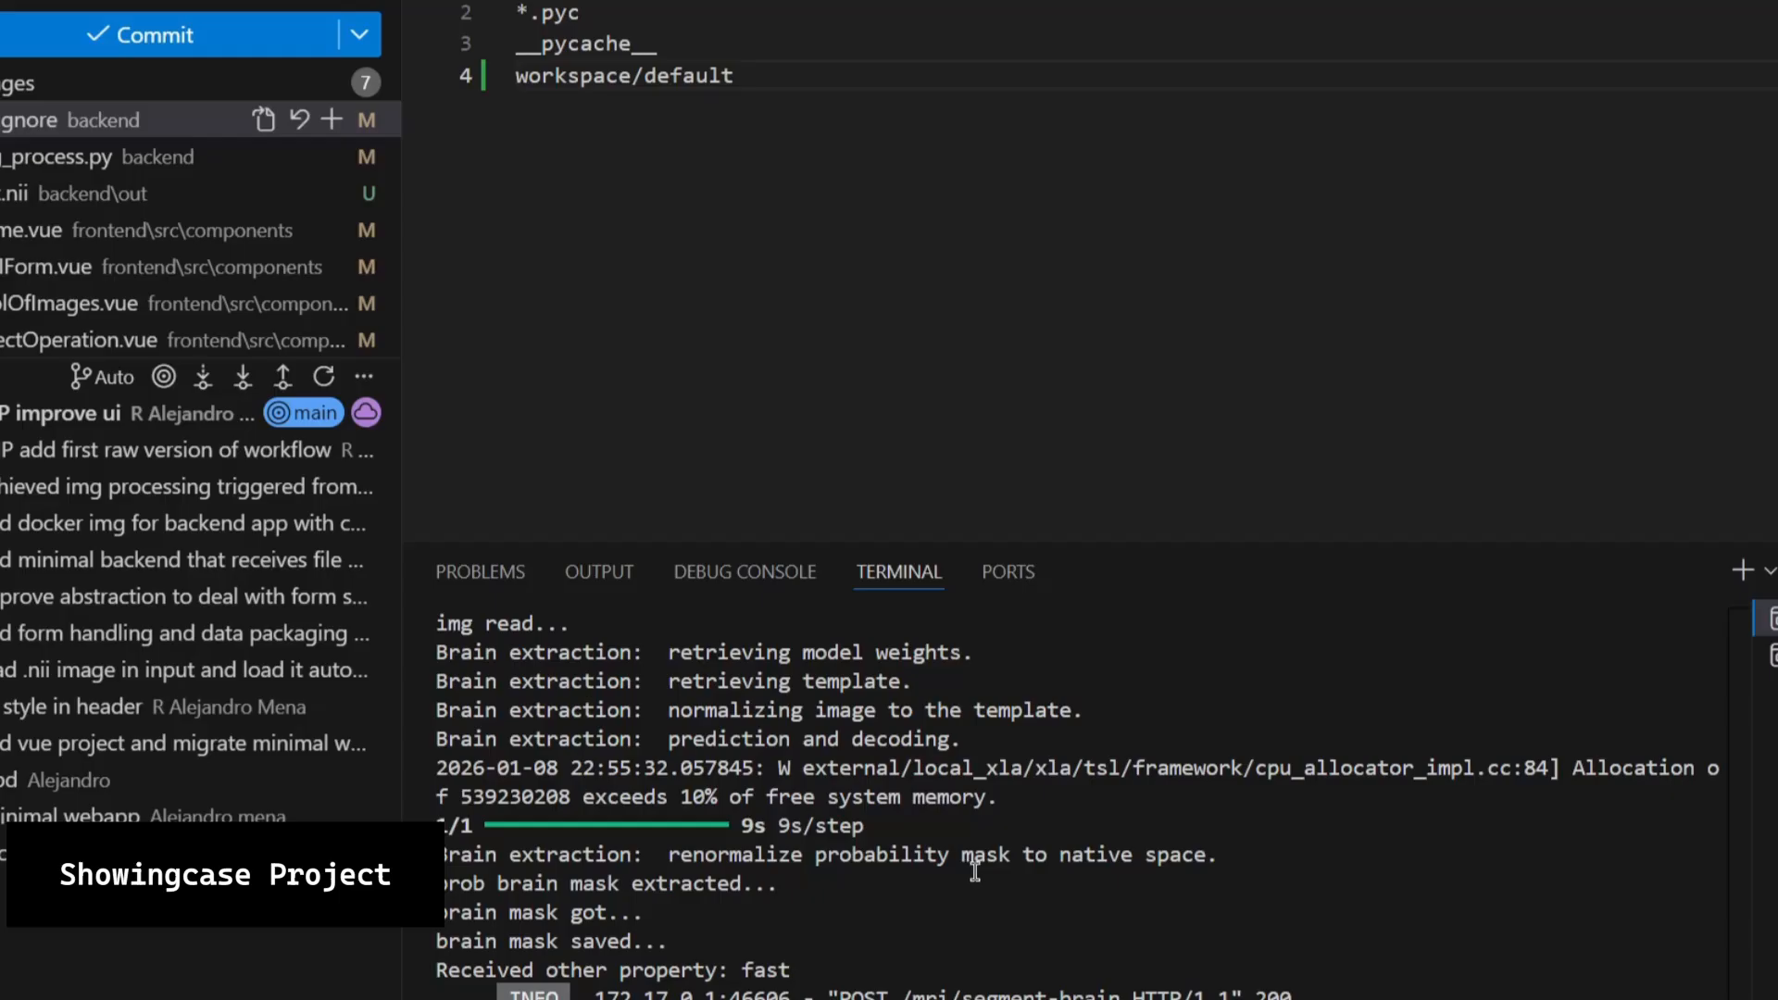
pyautogui.moveTo(303, 998)
pyautogui.click(500, 986)
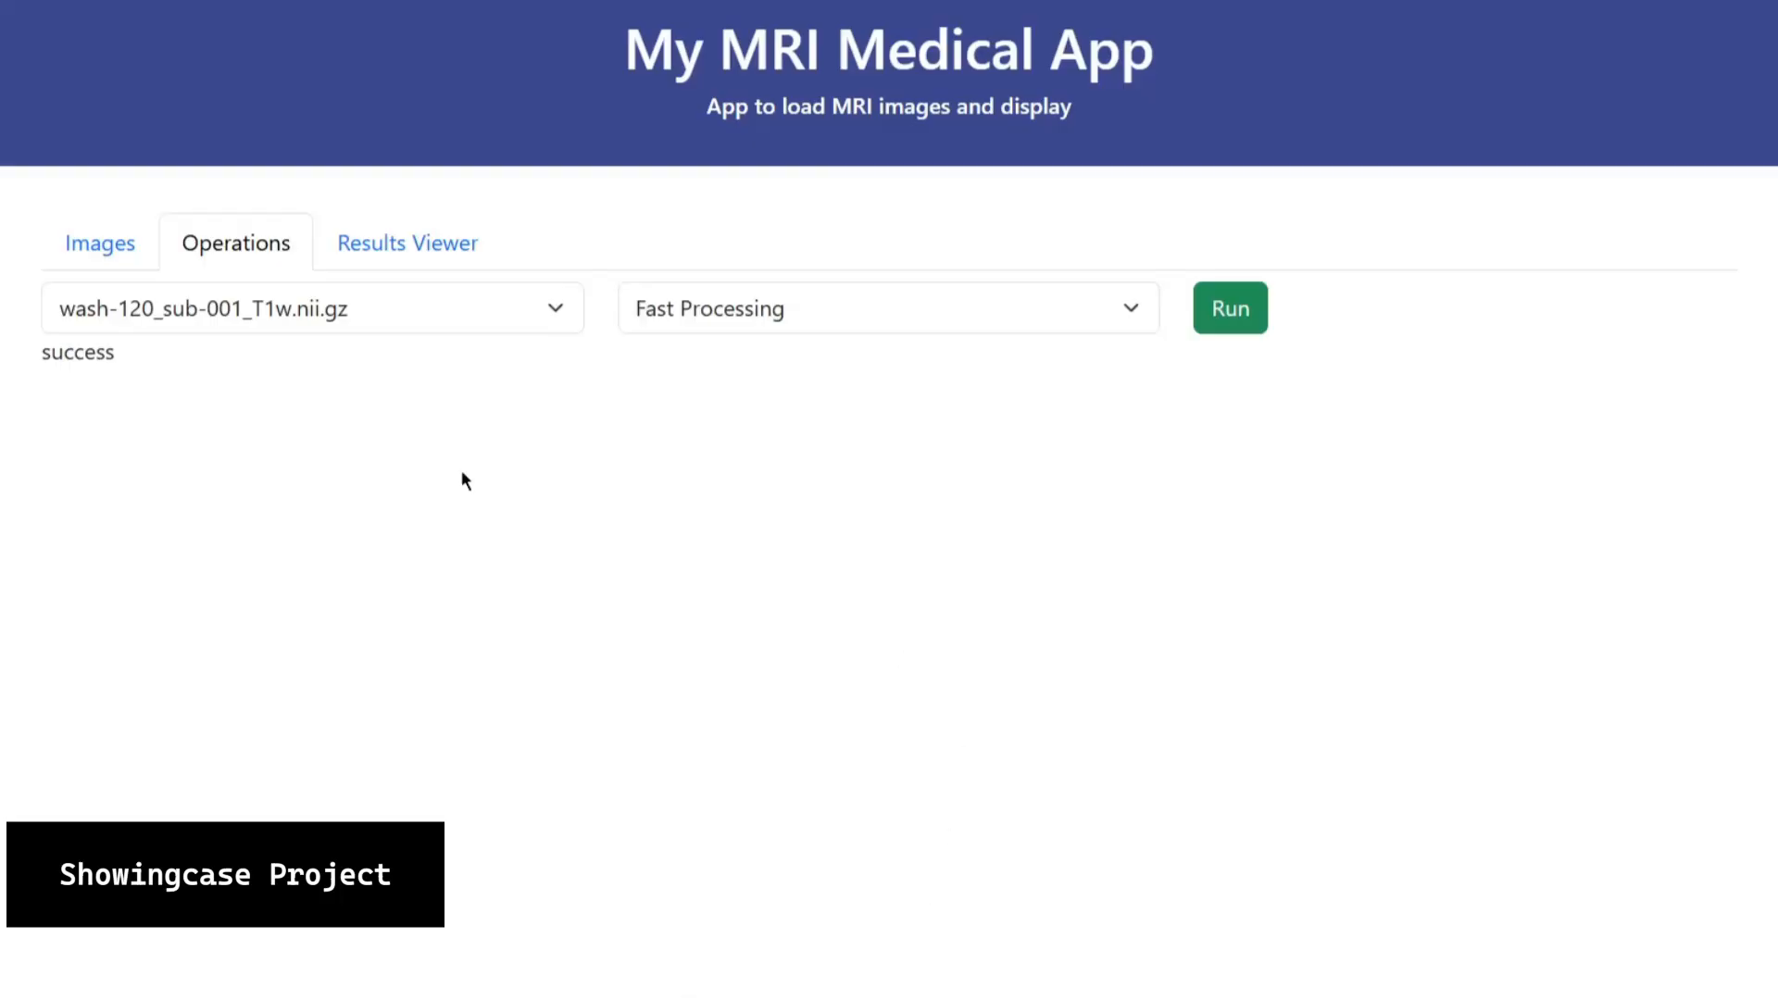
pyautogui.moveTo(33, 356); pyautogui.dragTo(109, 353)
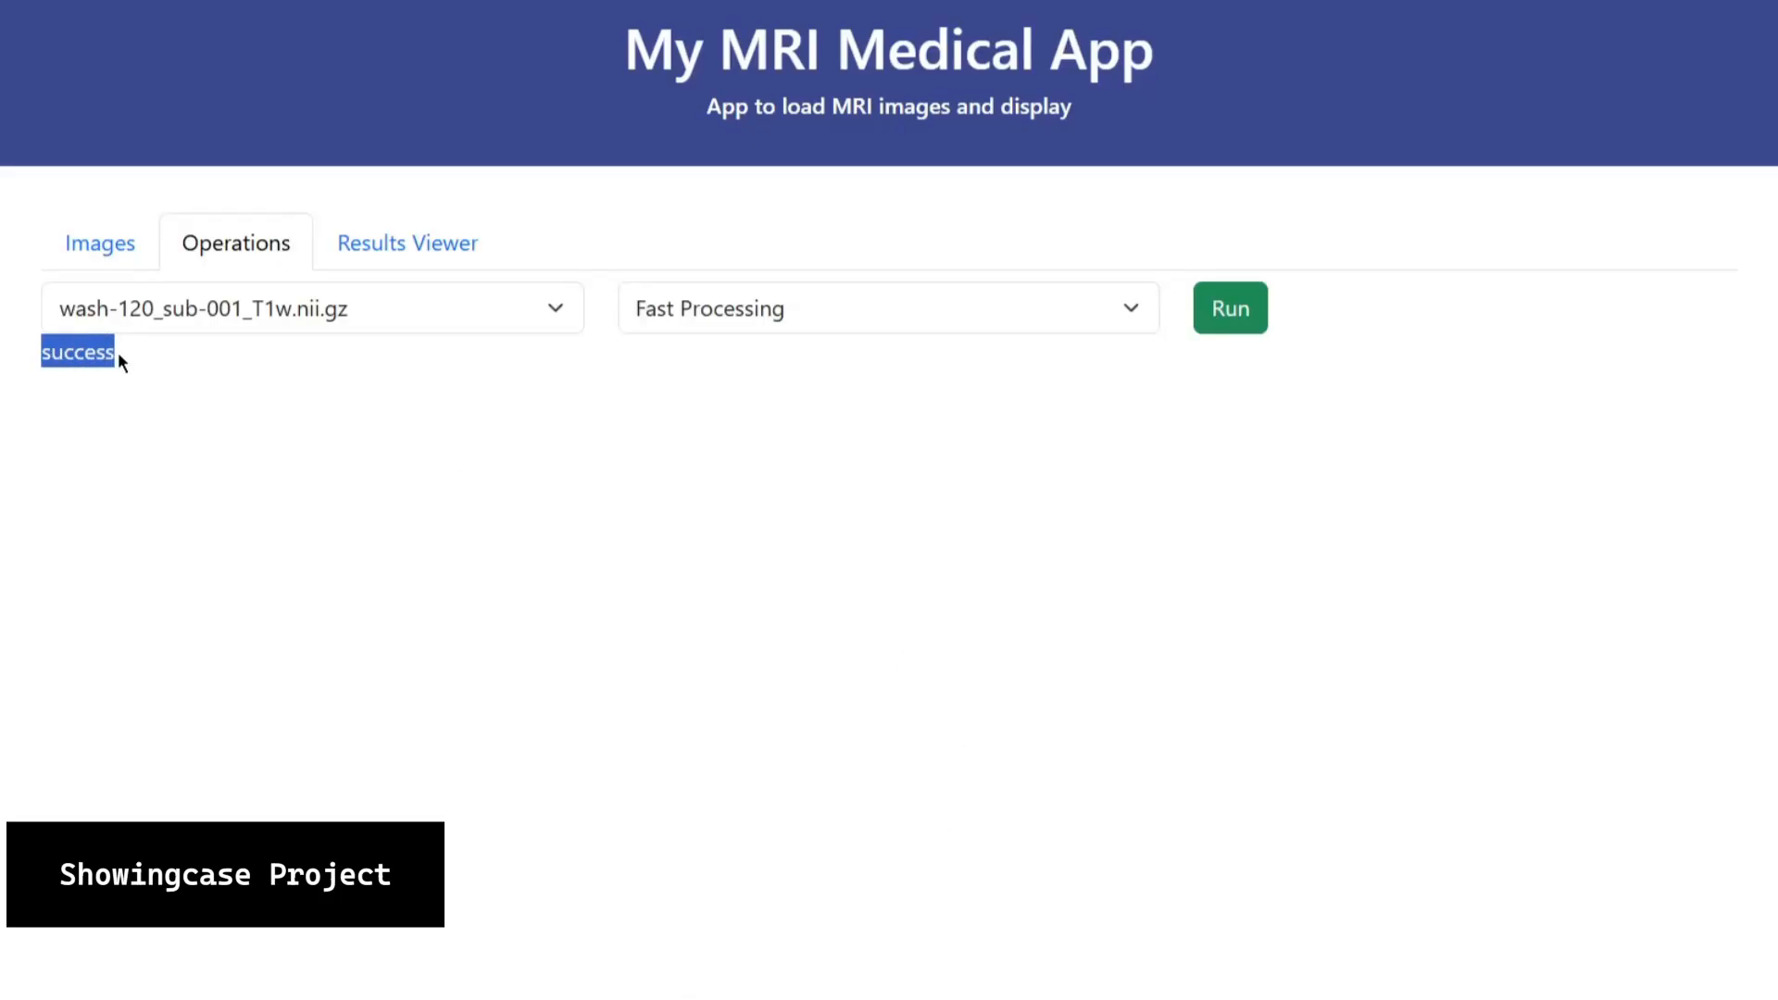
# - Check the uploaded image list for the new mask and load wash-120_sub-001_T1w.nii.gz in the results viewer
pyautogui.click(437, 263)
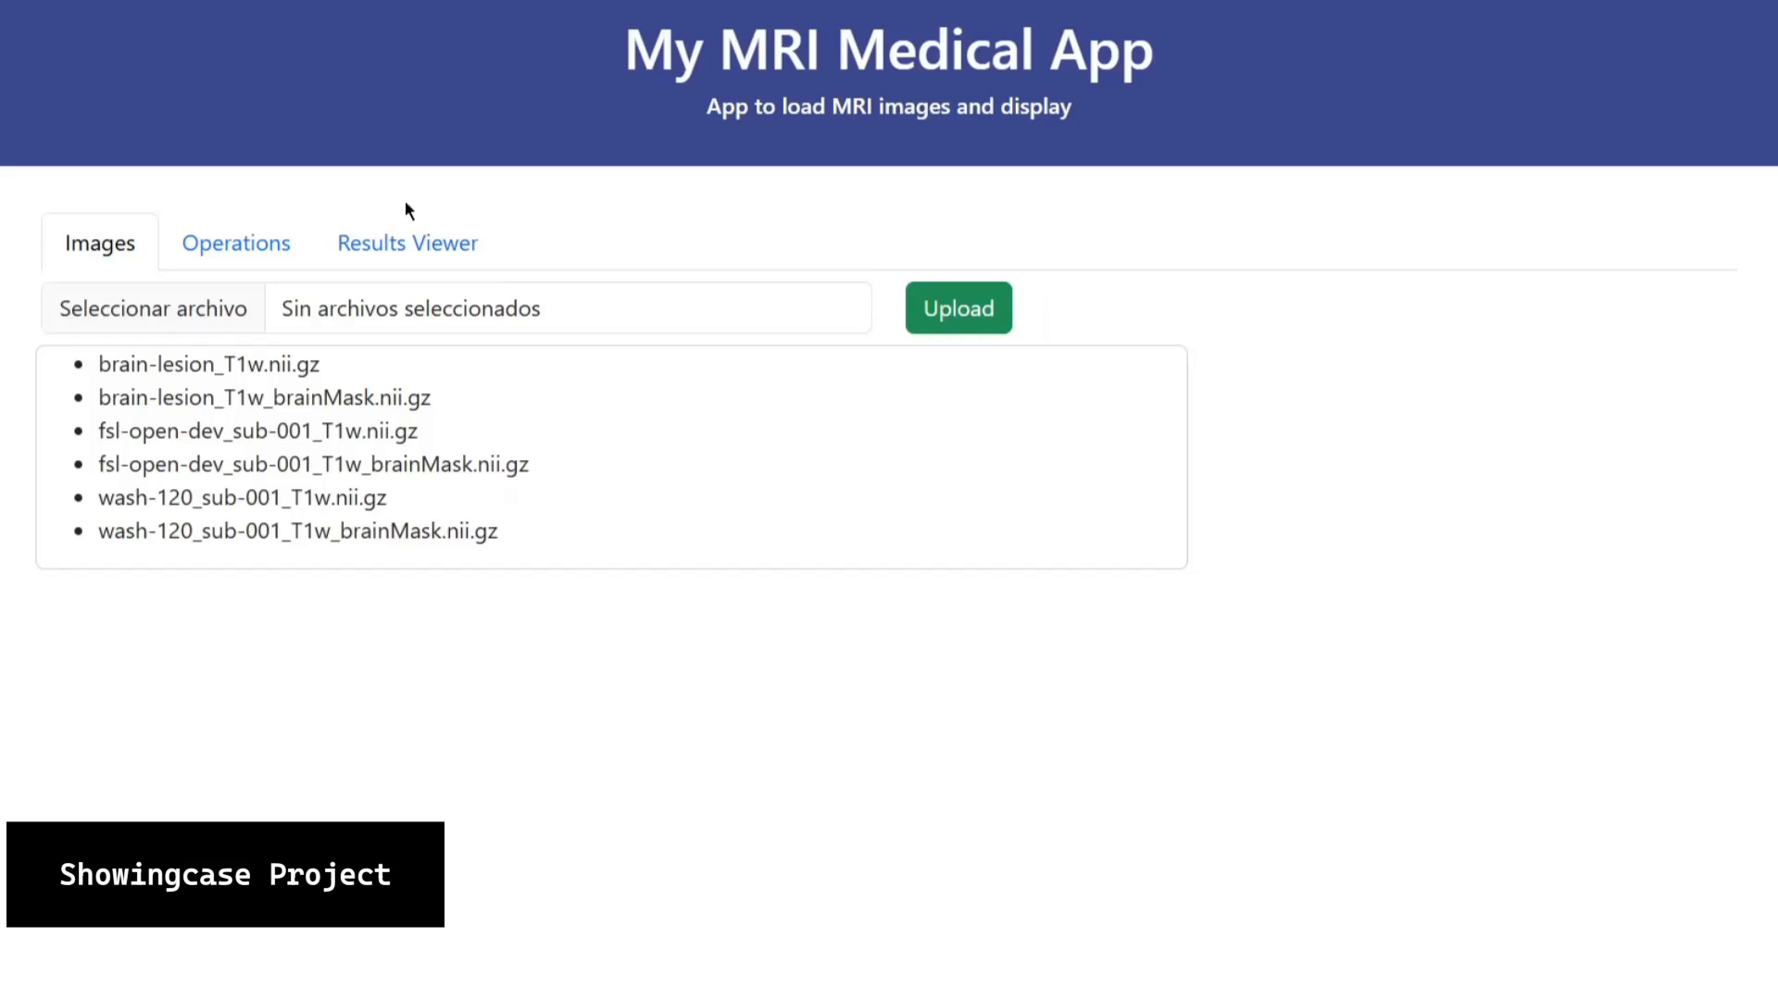
pyautogui.click(457, 248)
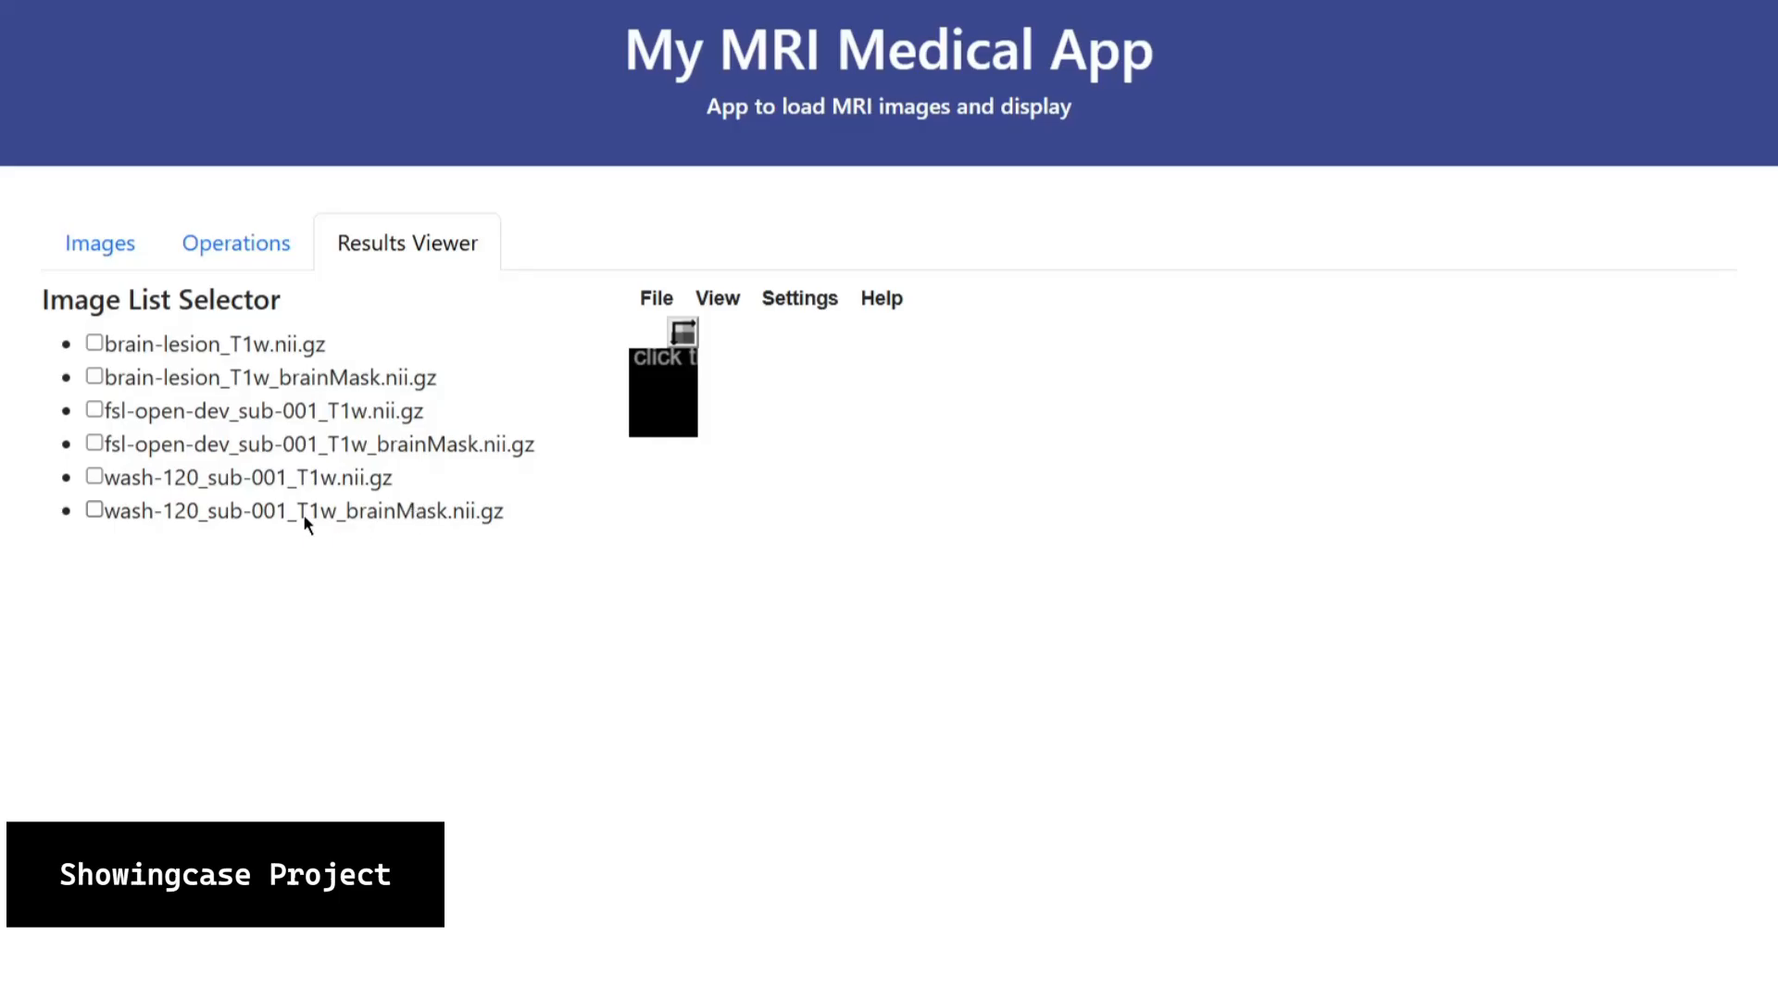
pyautogui.click(93, 475)
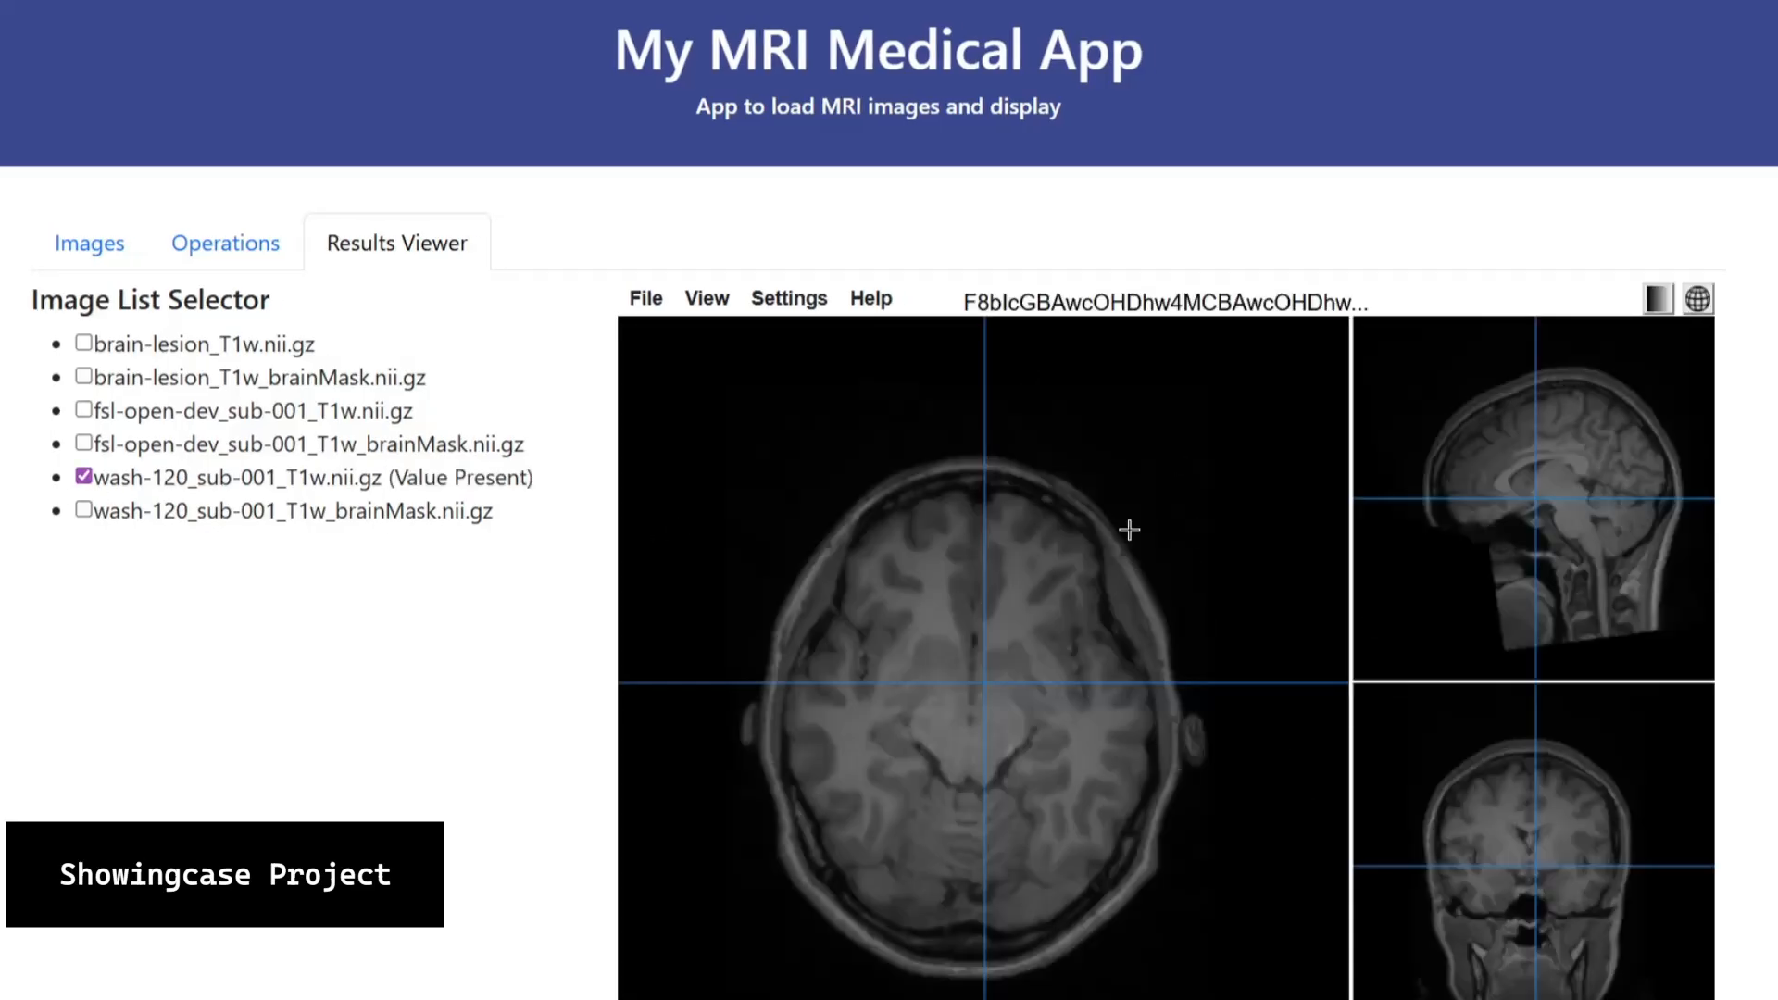
# - Inspect different slices of the loaded scan by repositioning the crosshair in the sagittal, coronal and axial views
pyautogui.click(1593, 494)
pyautogui.click(1600, 551)
pyautogui.click(1516, 562)
pyautogui.click(1567, 454)
pyautogui.click(1537, 784)
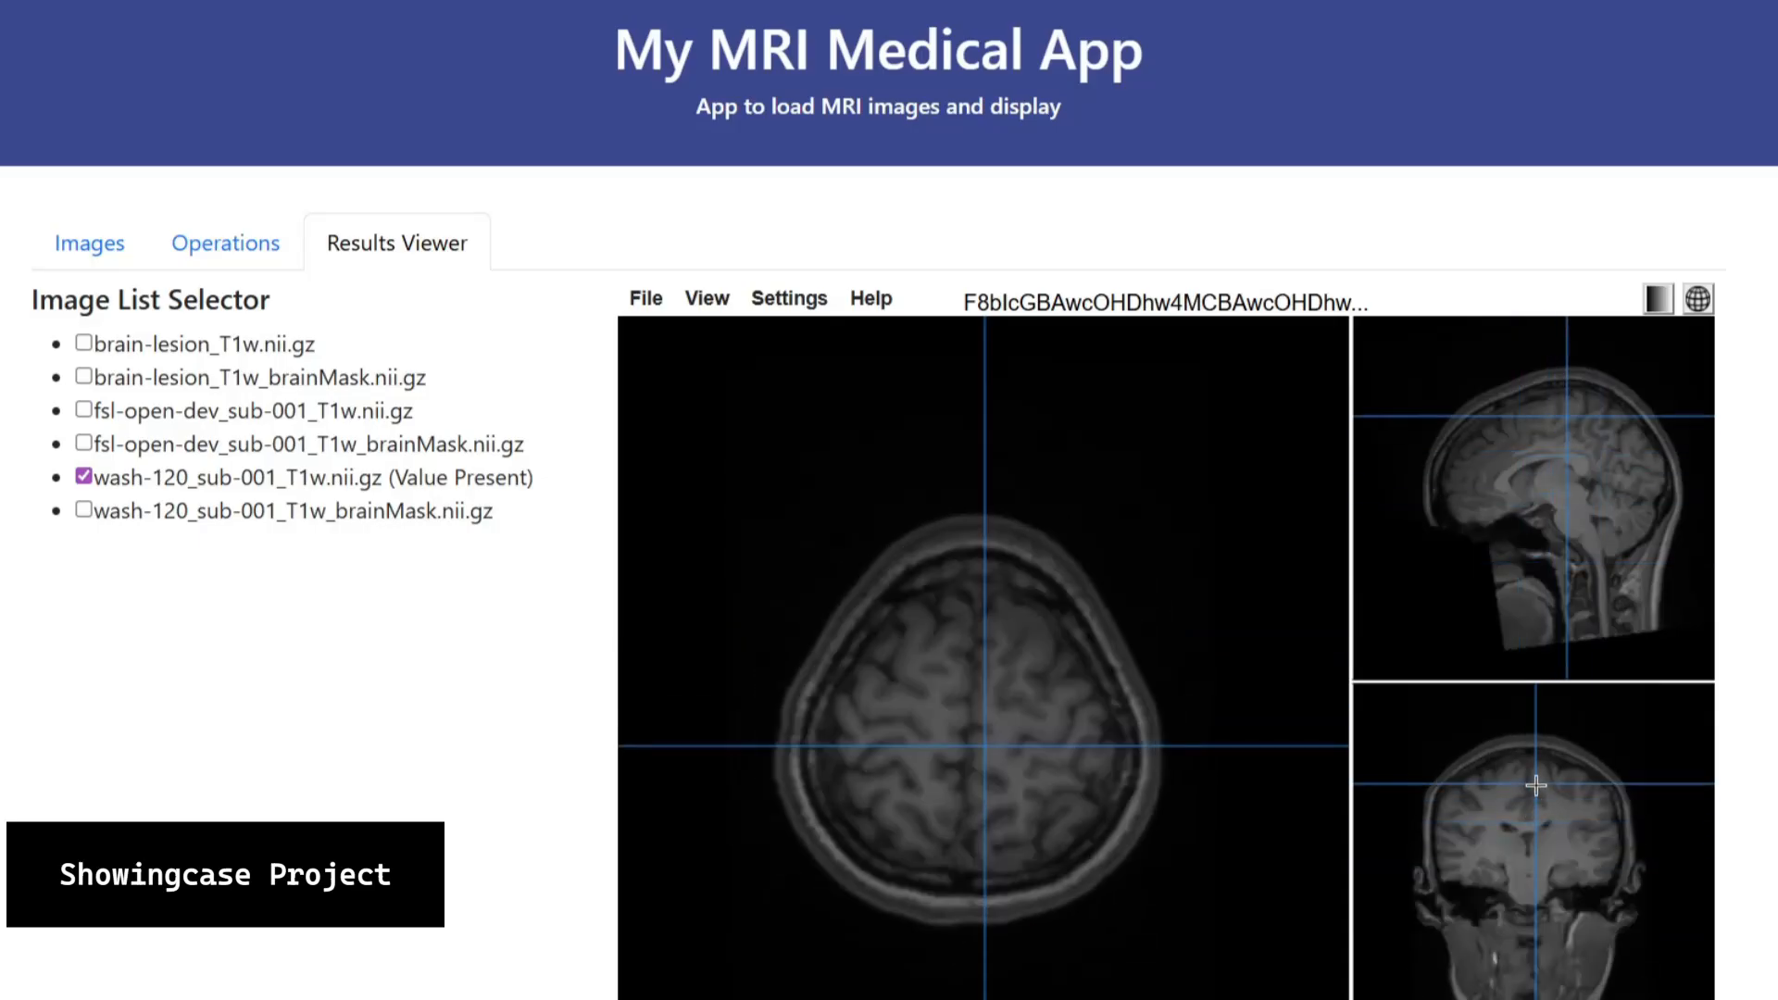
pyautogui.click(1013, 726)
pyautogui.moveTo(946, 748); pyautogui.dragTo(947, 776)
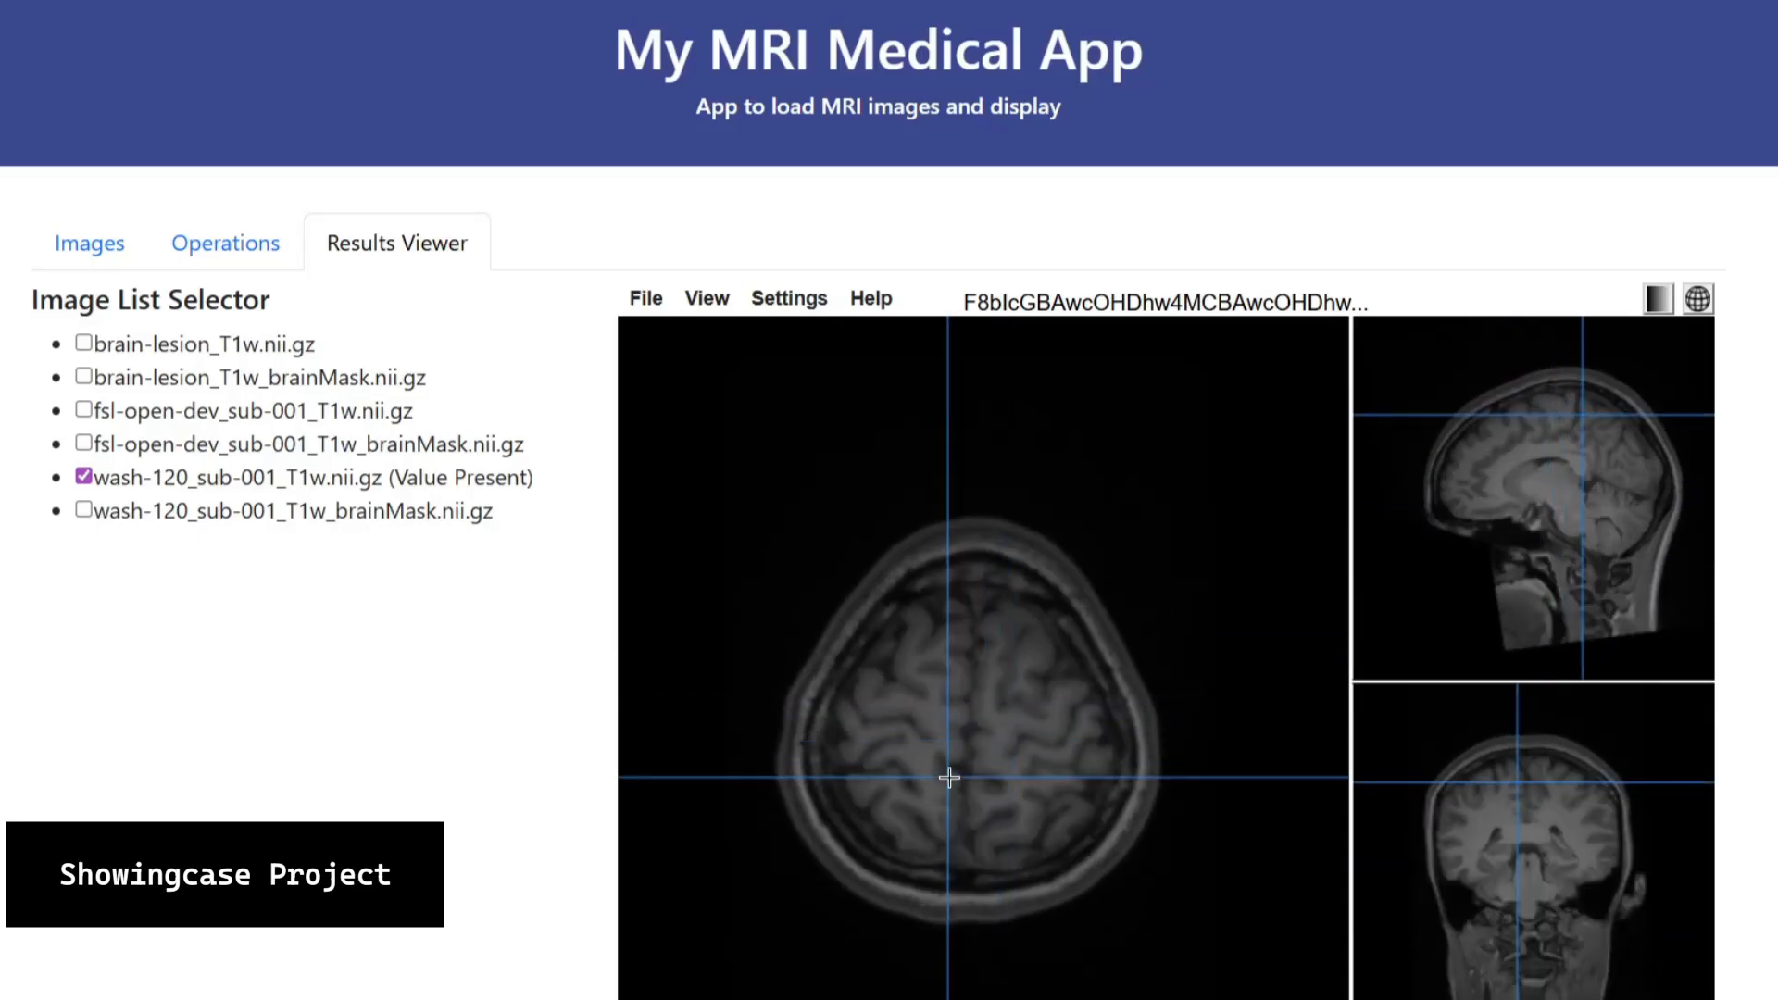
# - Overlay wash-120_sub-001_T1w_brainMask.nii.gz on the scan and inspect the mask at several heights along the coronal view
pyautogui.click(84, 509)
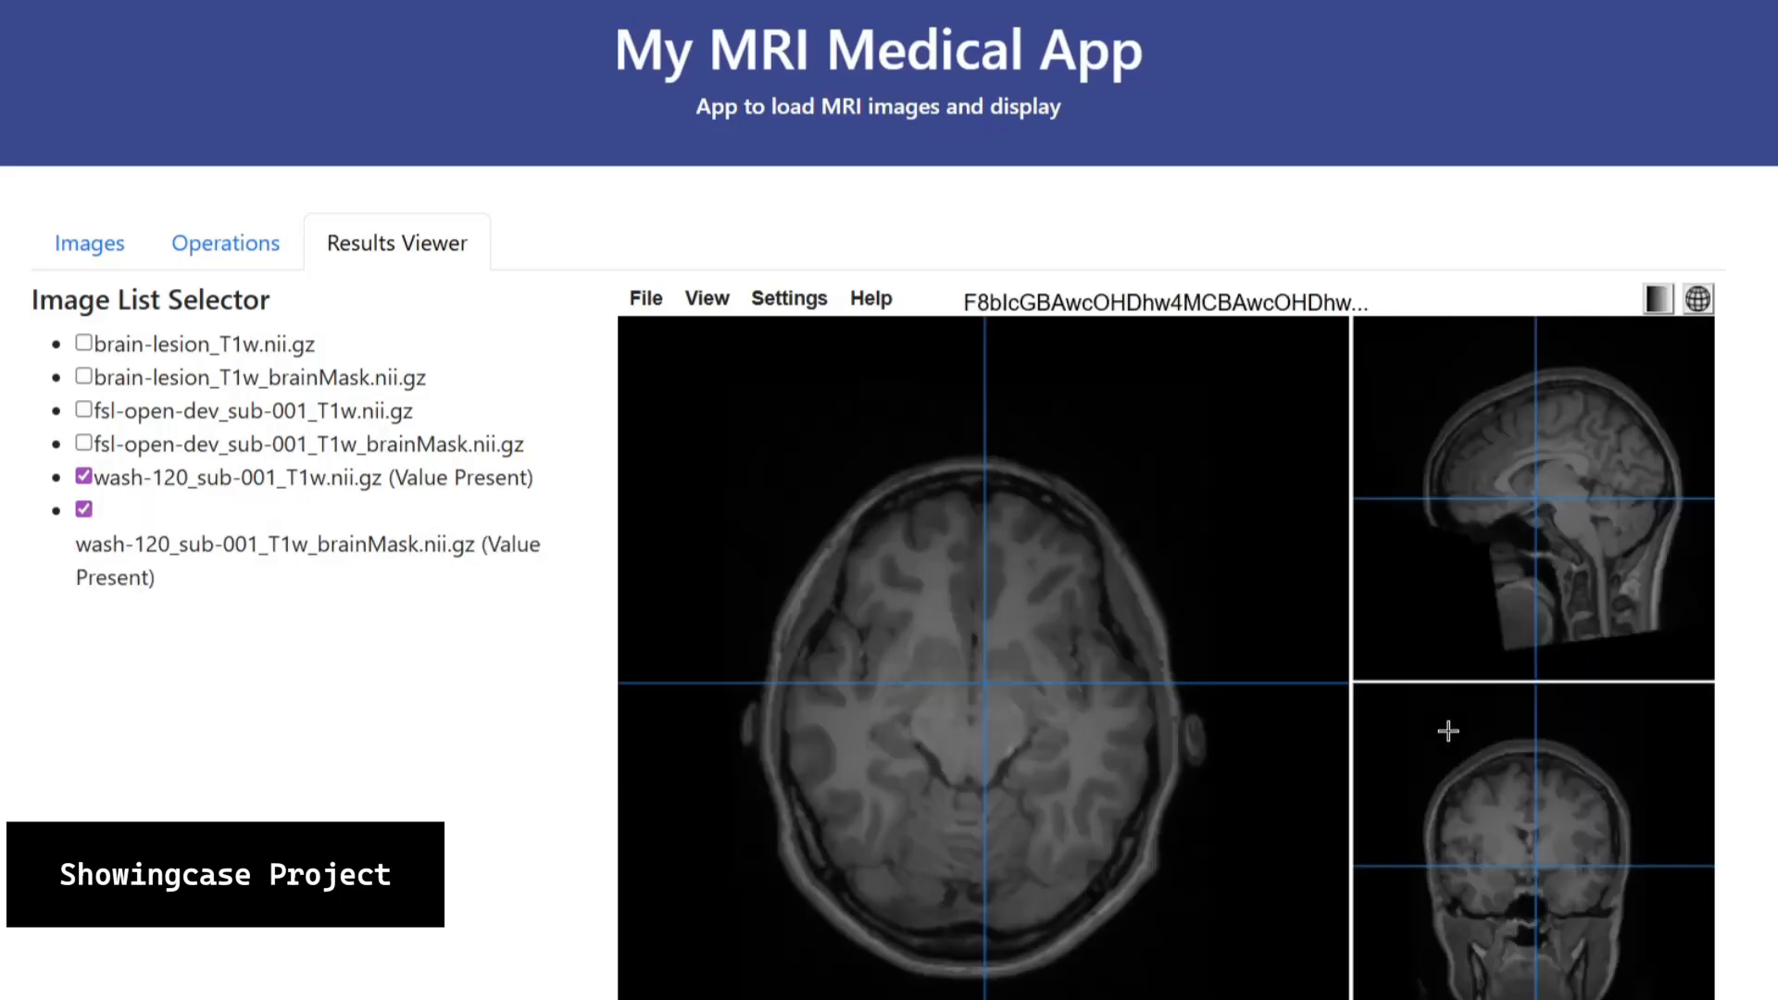
pyautogui.scroll(-2, 1210, 592)
pyautogui.scroll(2, 1210, 592)
pyautogui.moveTo(1540, 754); pyautogui.dragTo(1533, 808)
pyautogui.moveTo(1530, 784); pyautogui.dragTo(1528, 877)
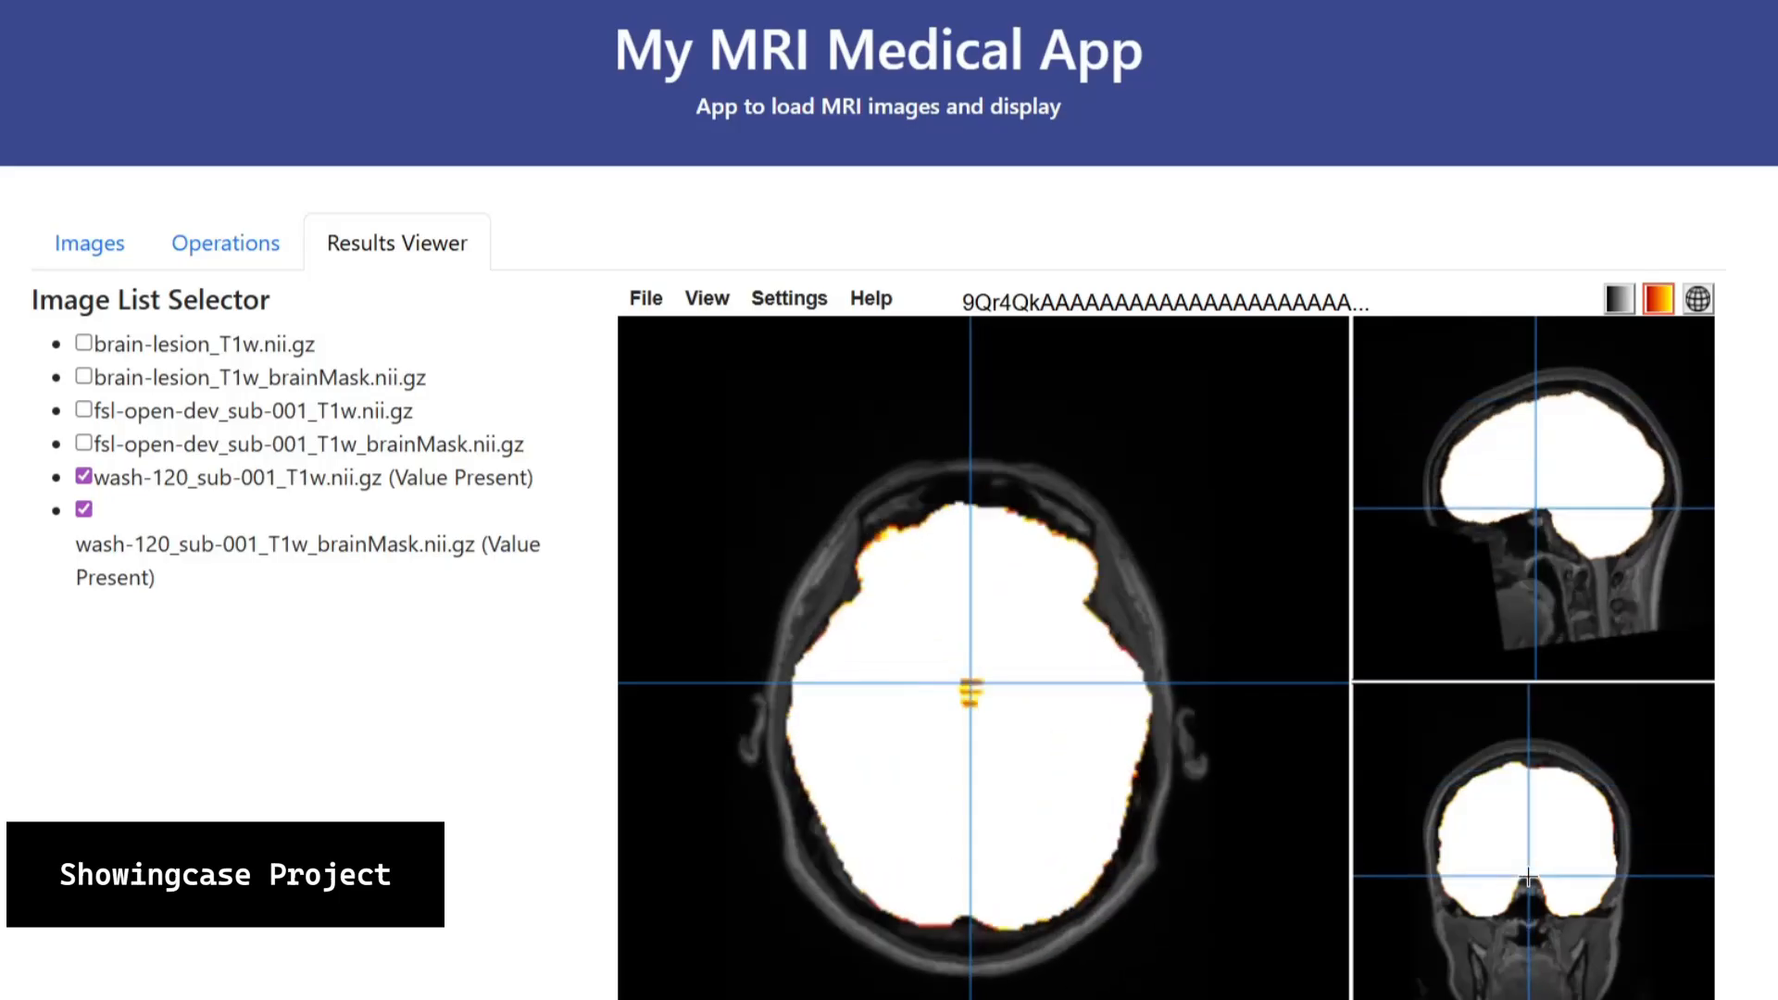
pyautogui.click(1531, 889)
pyautogui.moveTo(1531, 889); pyautogui.dragTo(1527, 777)
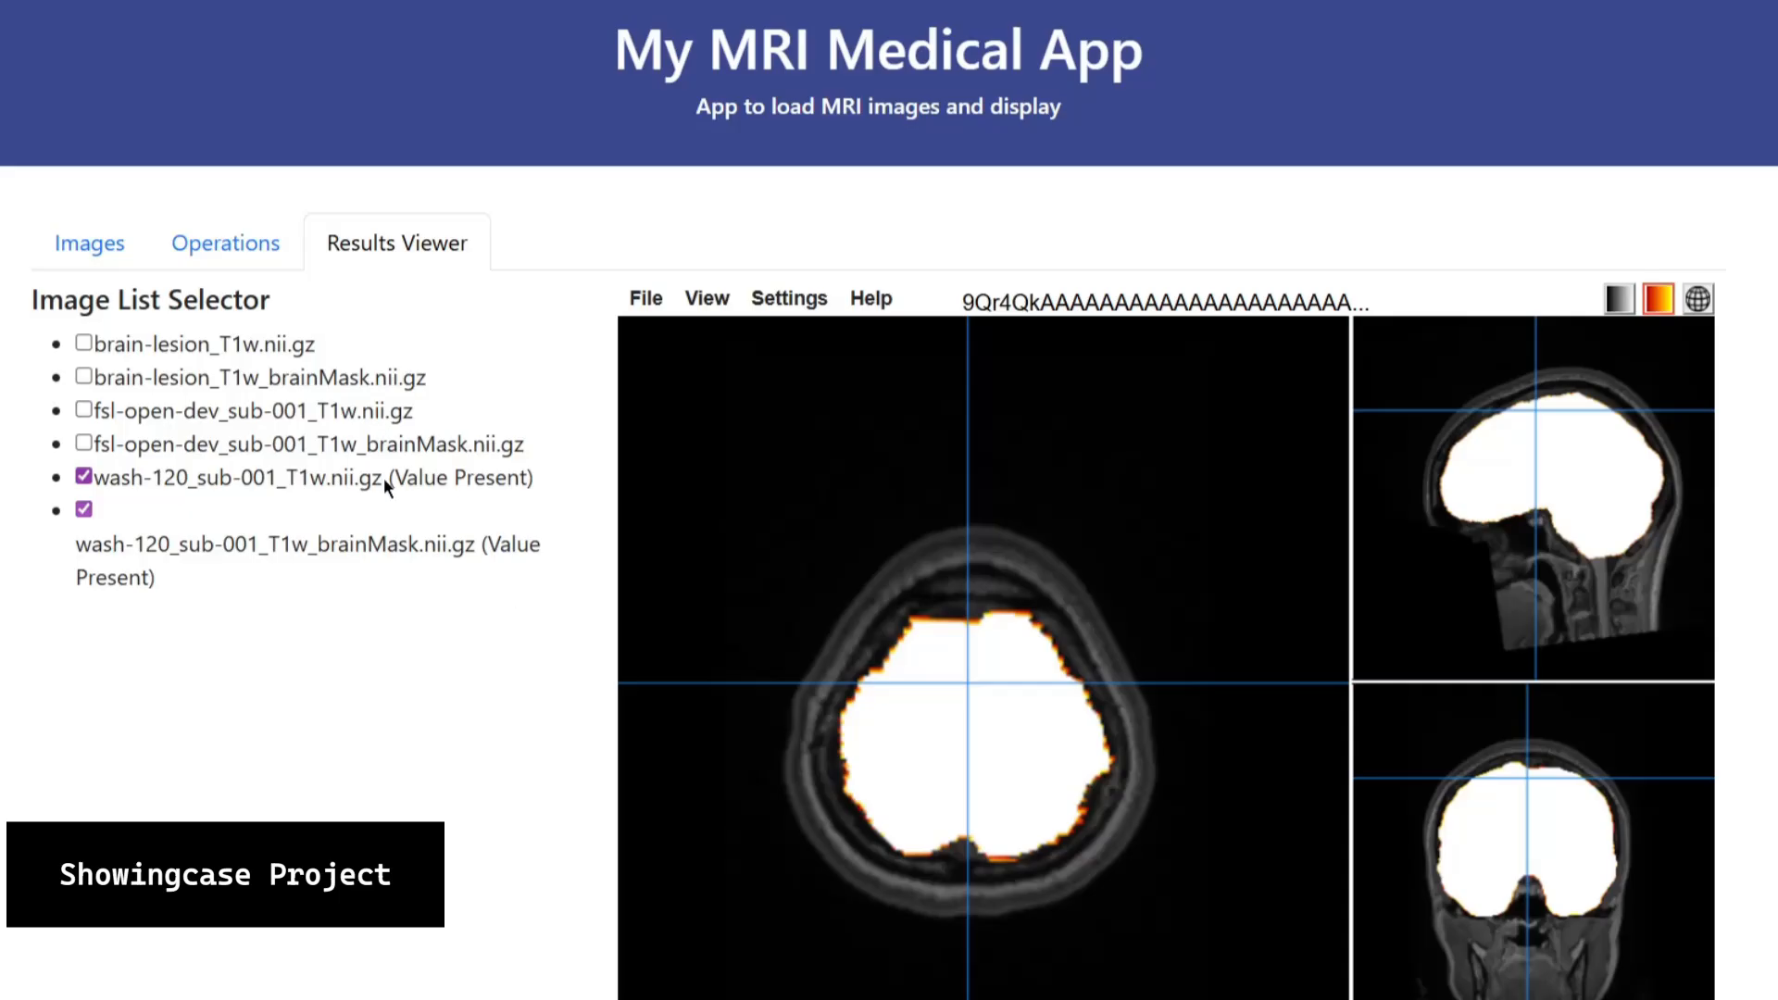
# - Revisit the available operations and the uploaded image list, and return to the masked scan in the results viewer
pyautogui.click(268, 243)
pyautogui.click(887, 330)
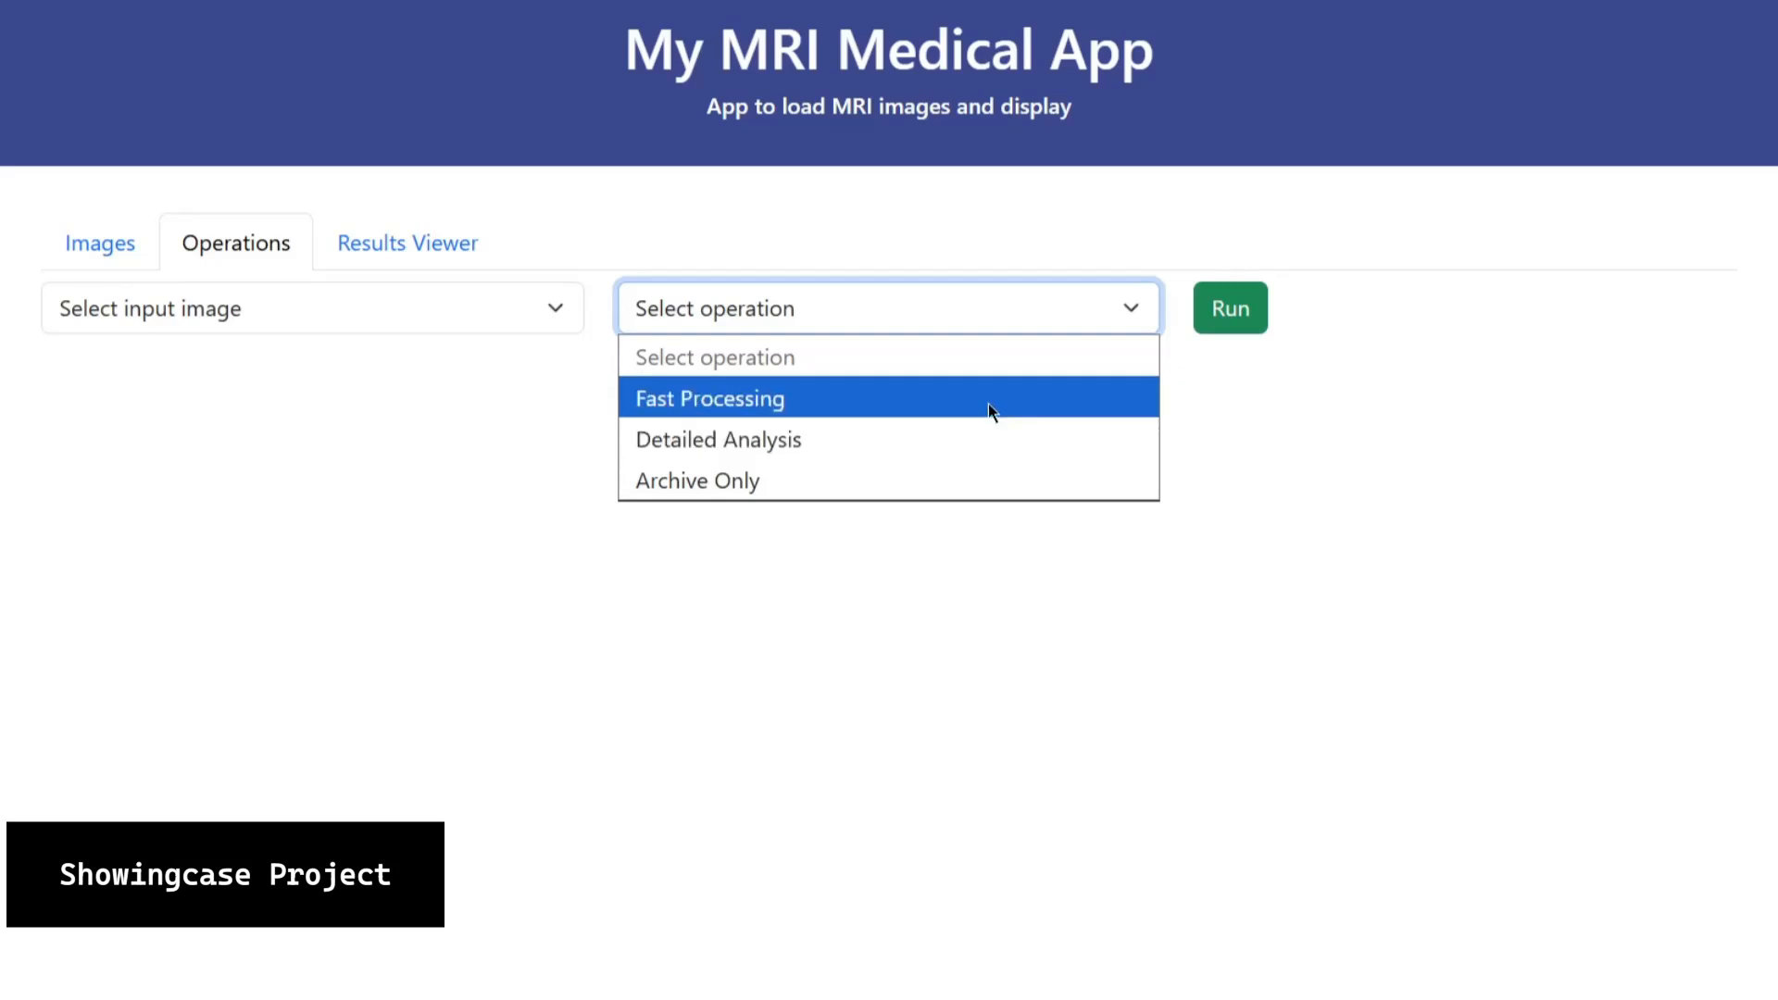
pyautogui.click(443, 239)
pyautogui.click(442, 239)
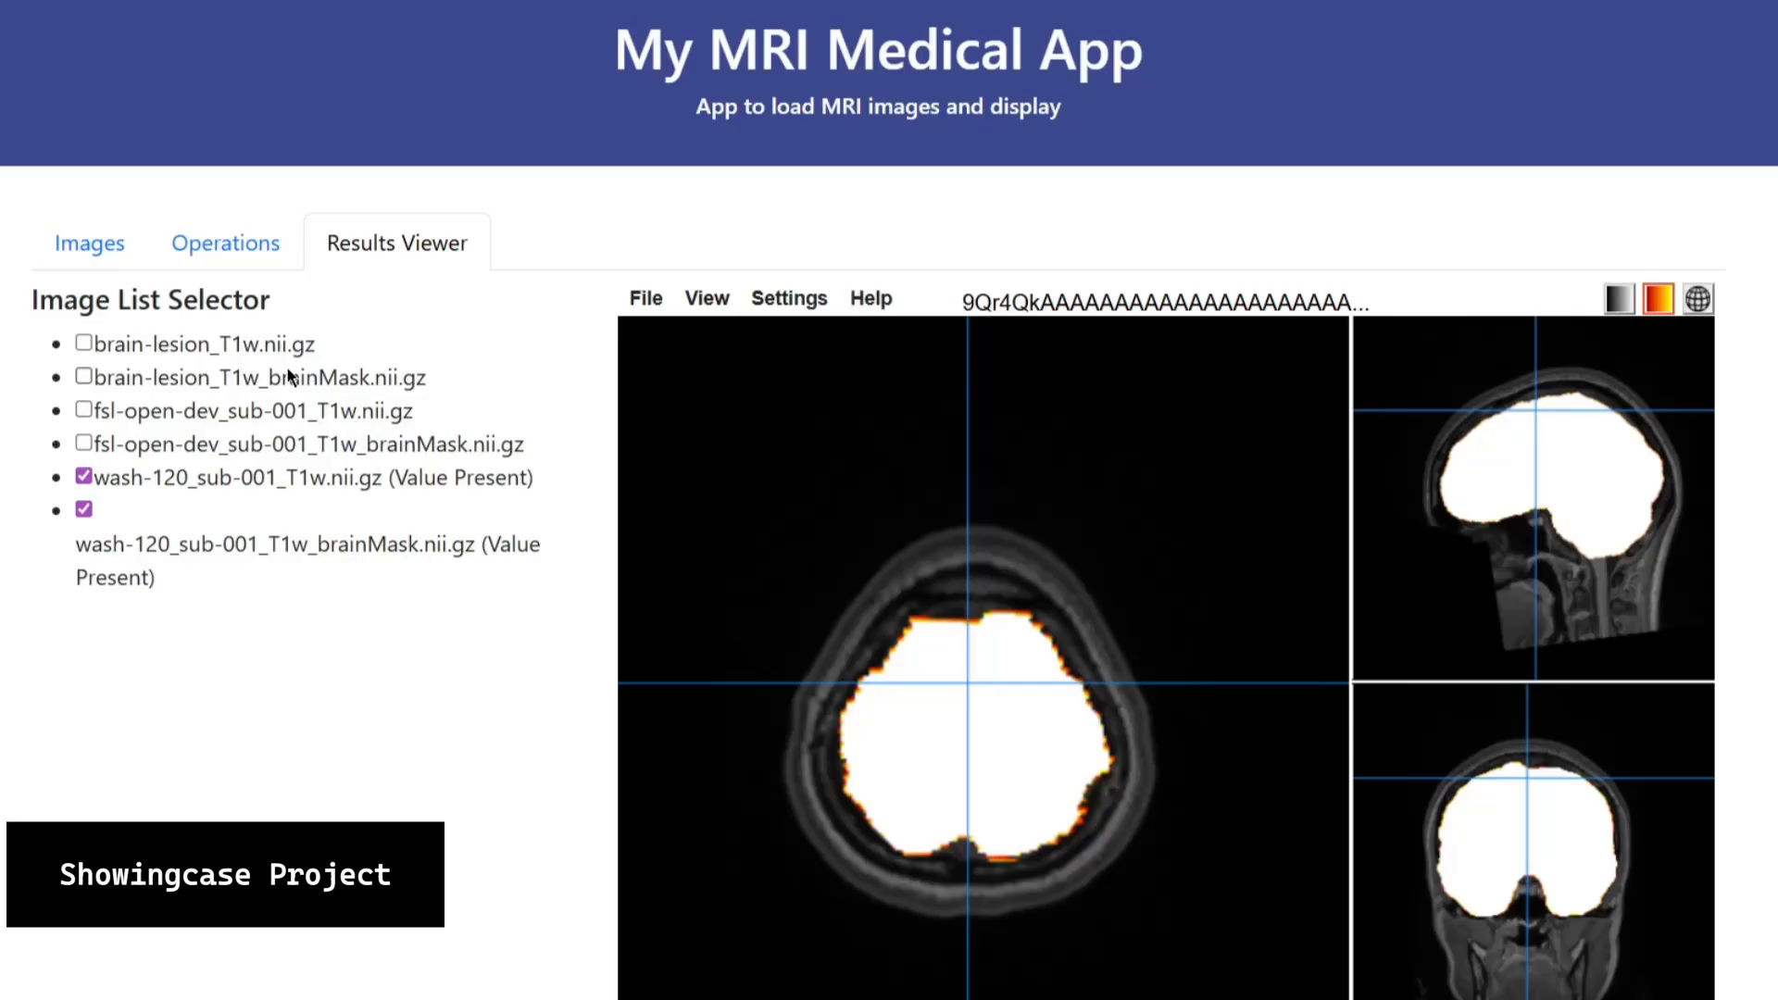
pyautogui.click(102, 254)
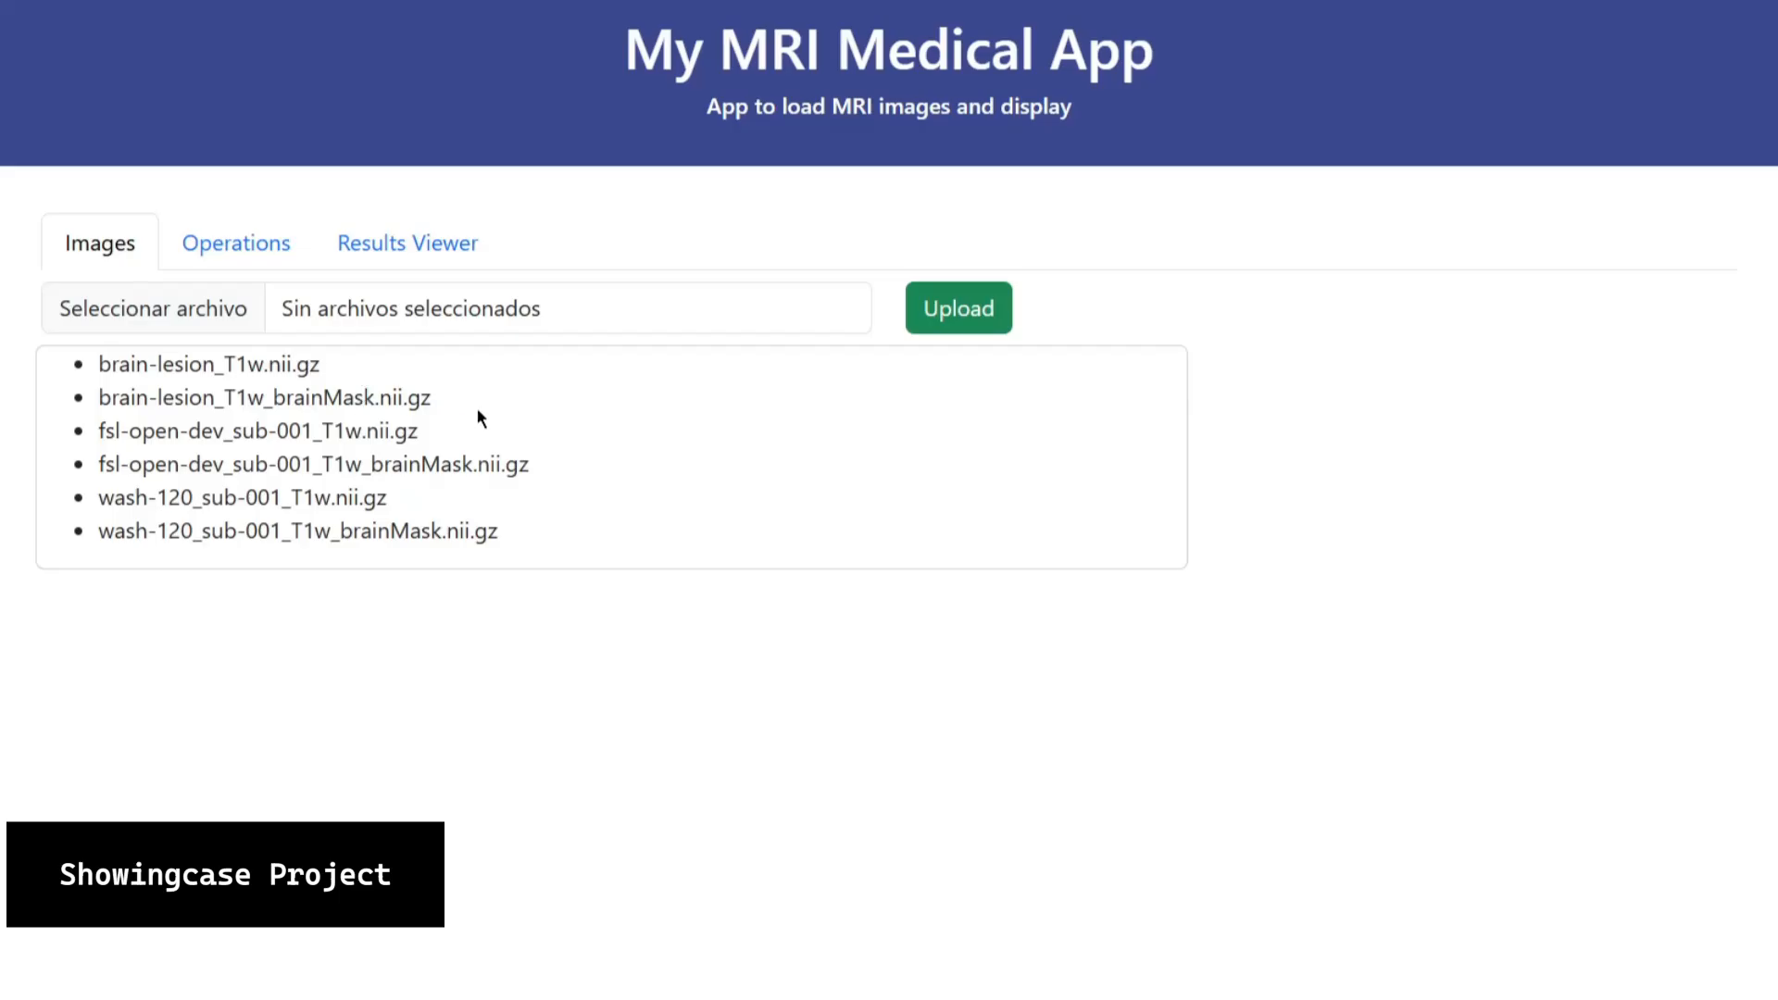
pyautogui.click(270, 247)
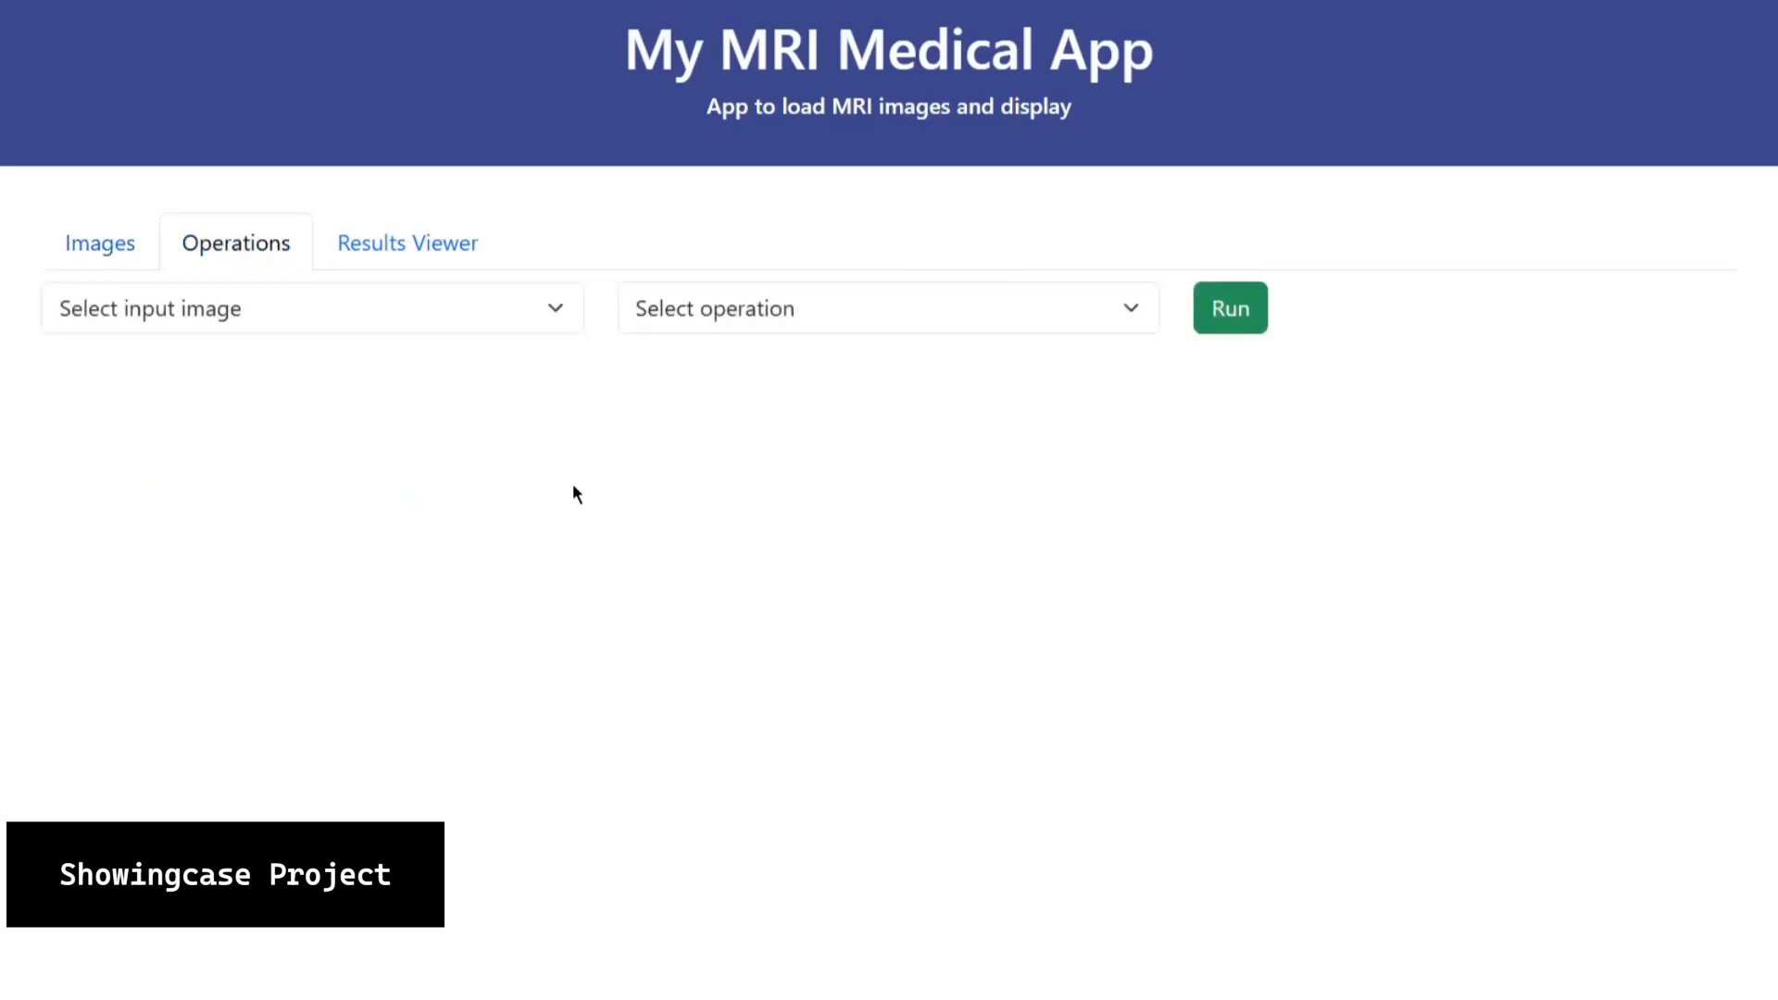
pyautogui.click(465, 250)
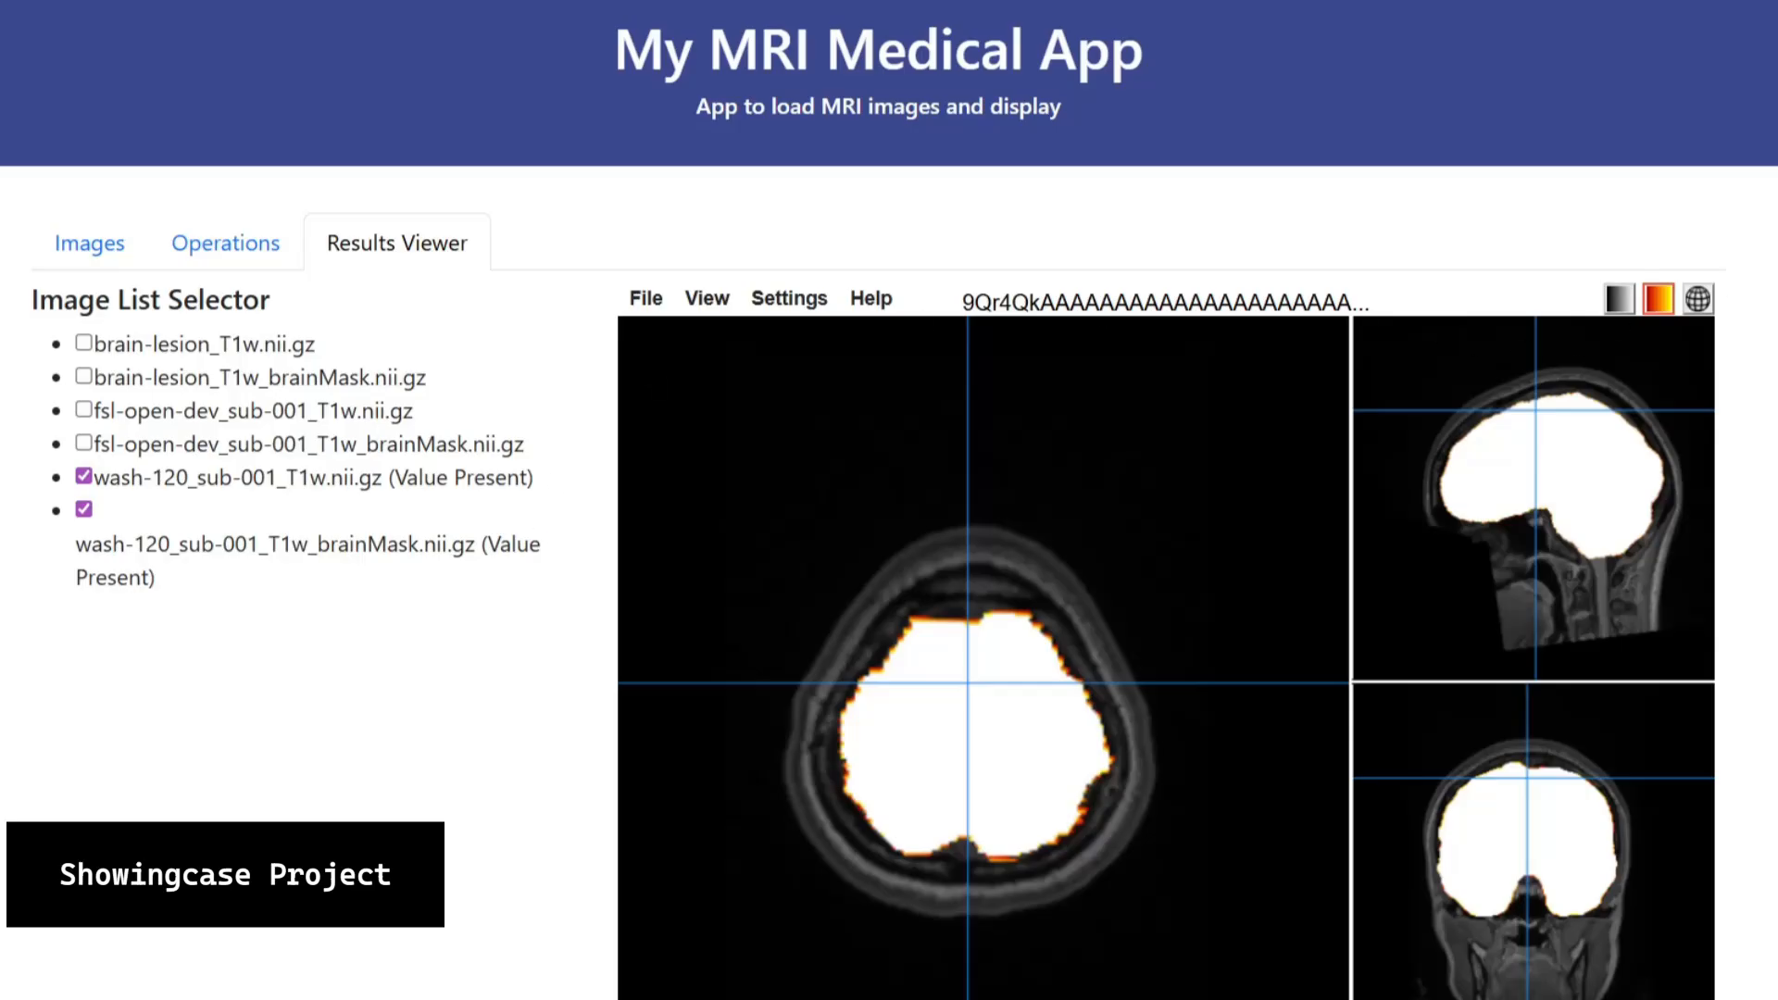
pyautogui.scroll(-2, 889, 583)
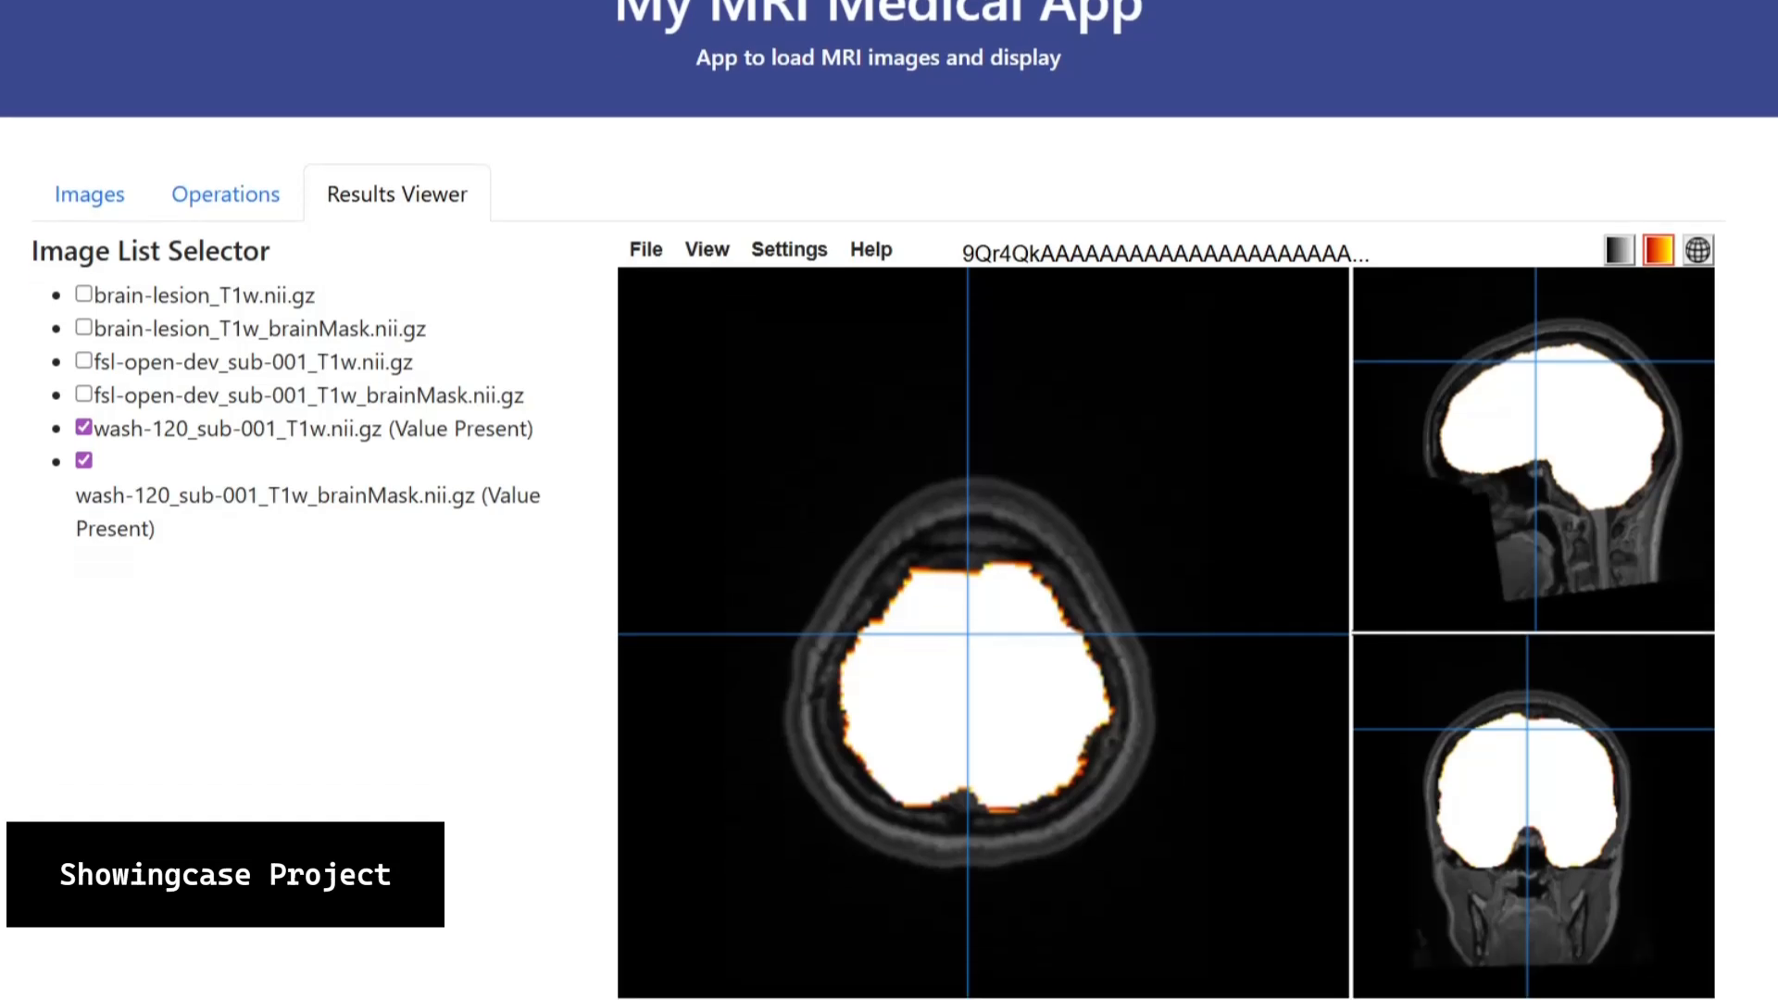
pyautogui.scroll(2, 889, 583)
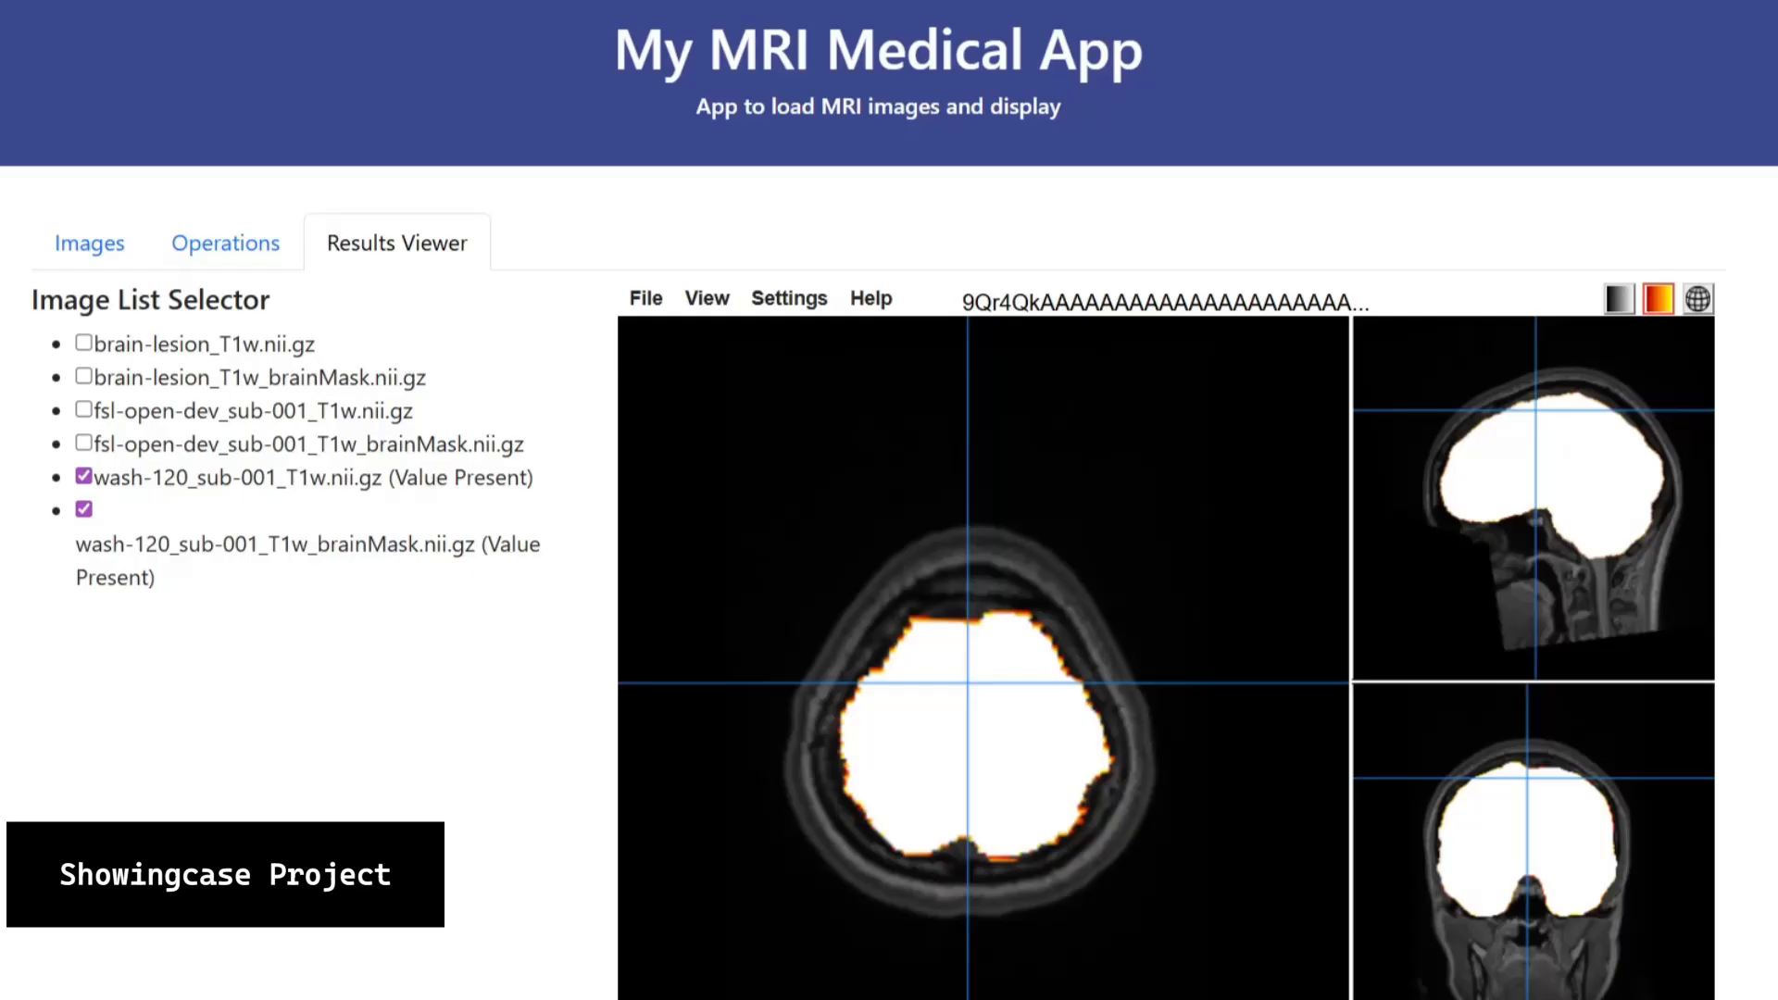
pyautogui.scroll(-3, 889, 583)
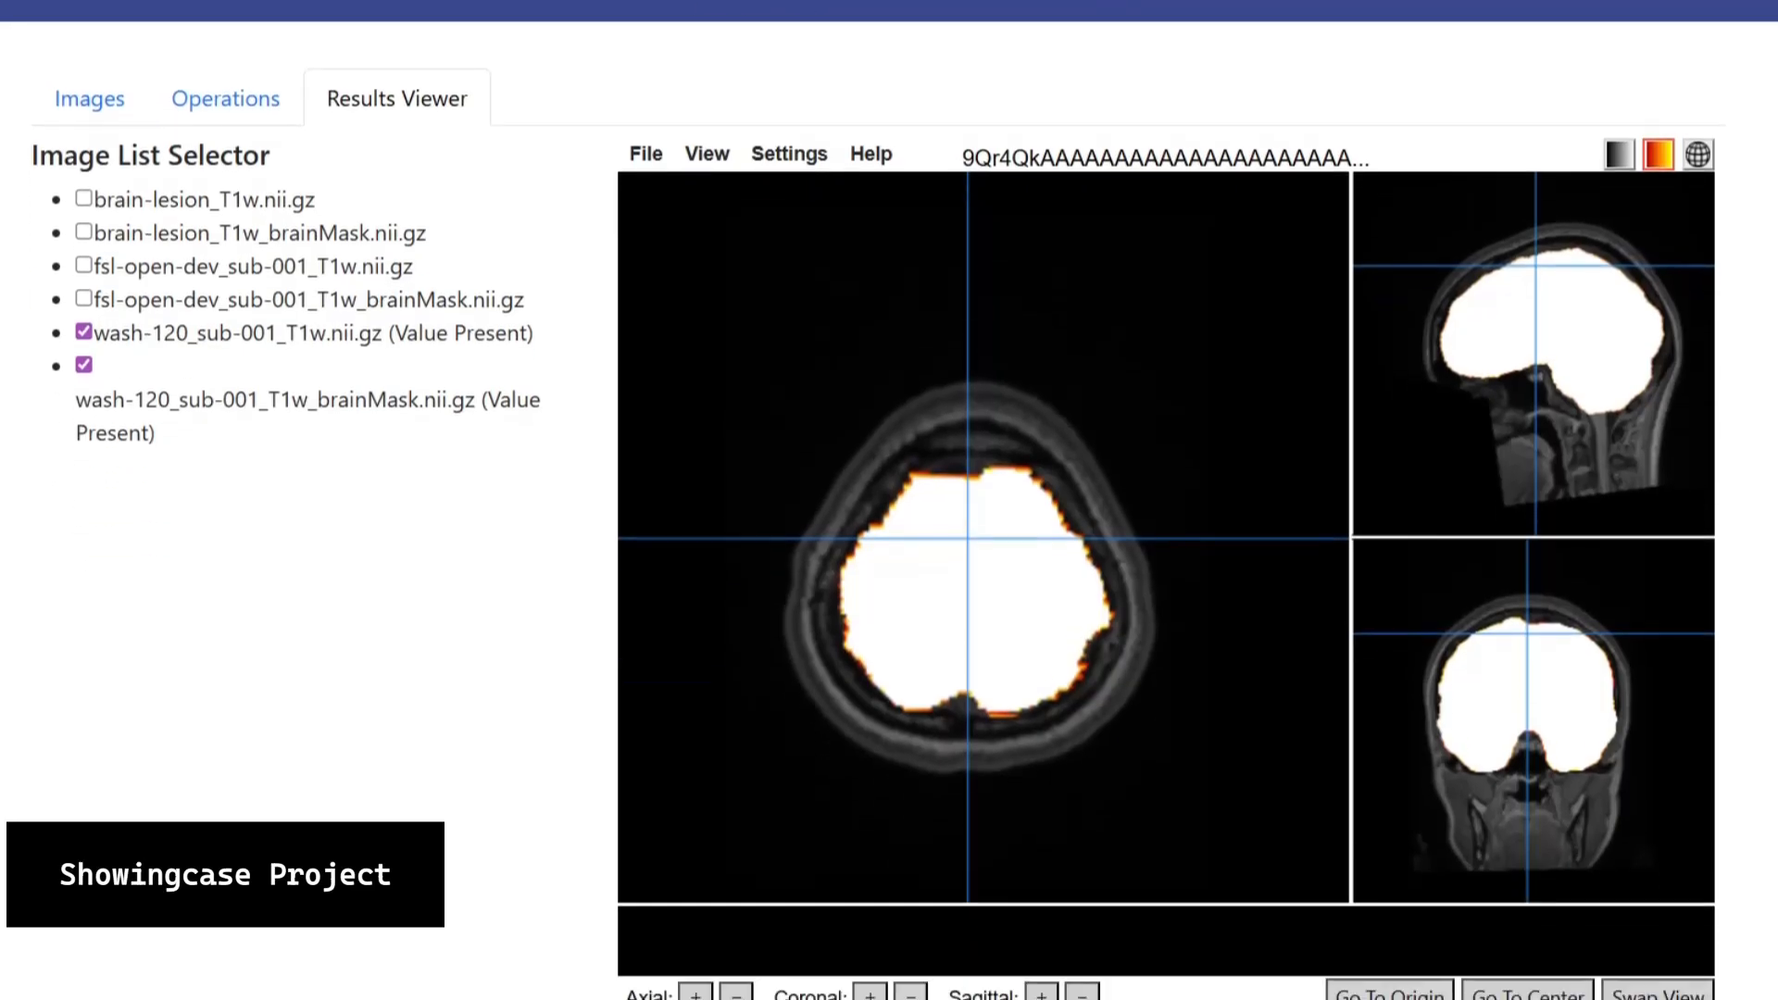